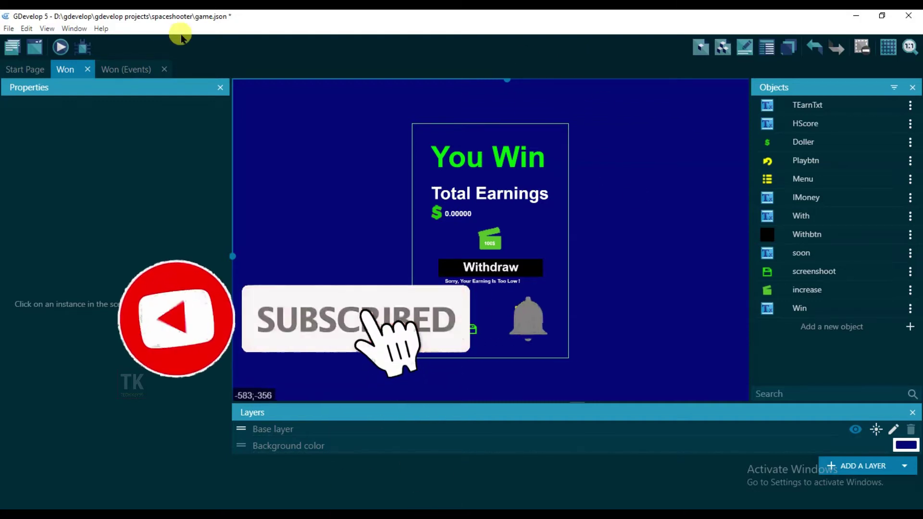
# - Launch a game preview from the Won scene
pyautogui.click(69, 49)
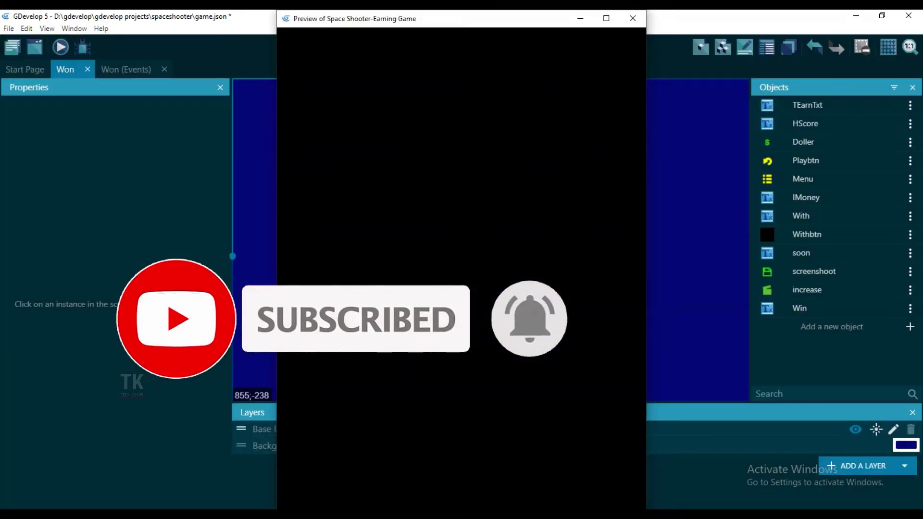
# - Move the preview window, go from the win screen to the menu and dismiss the exit prompt
pyautogui.moveTo(332, 34); pyautogui.dragTo(417, 20)
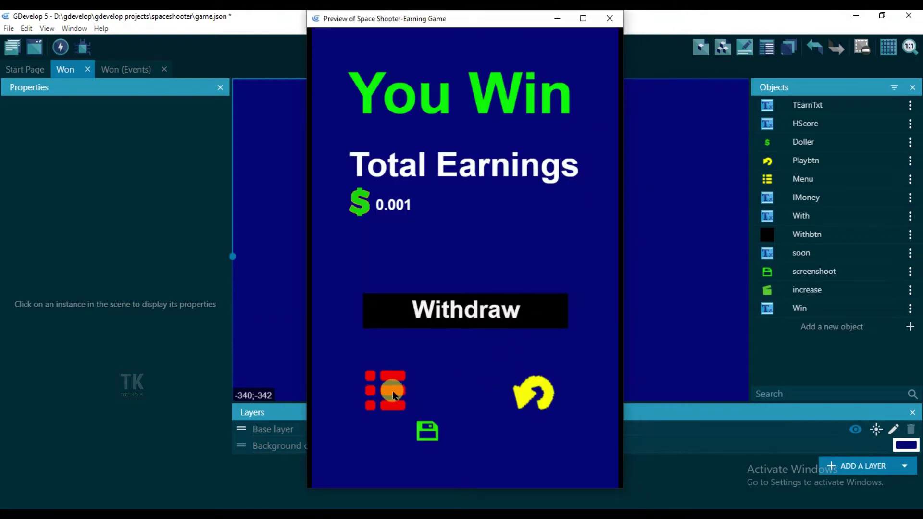
pyautogui.click(393, 383)
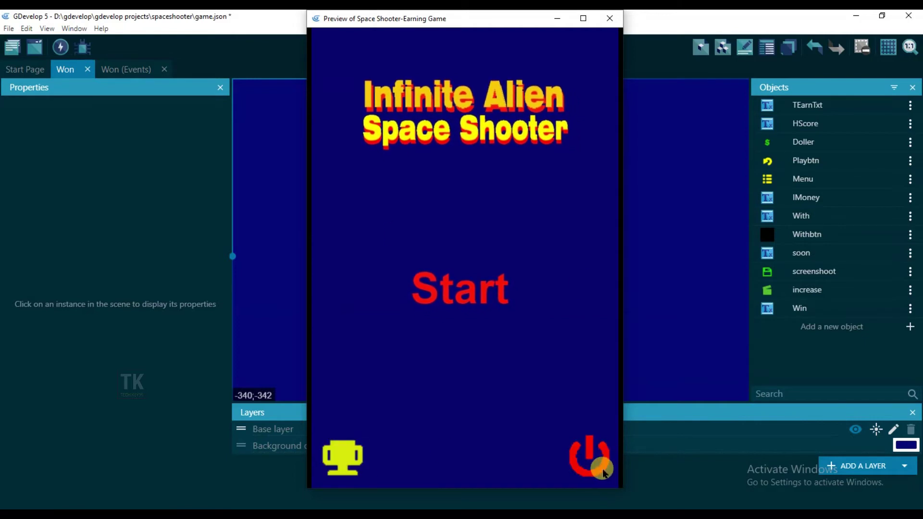
pyautogui.click(590, 458)
pyautogui.click(528, 328)
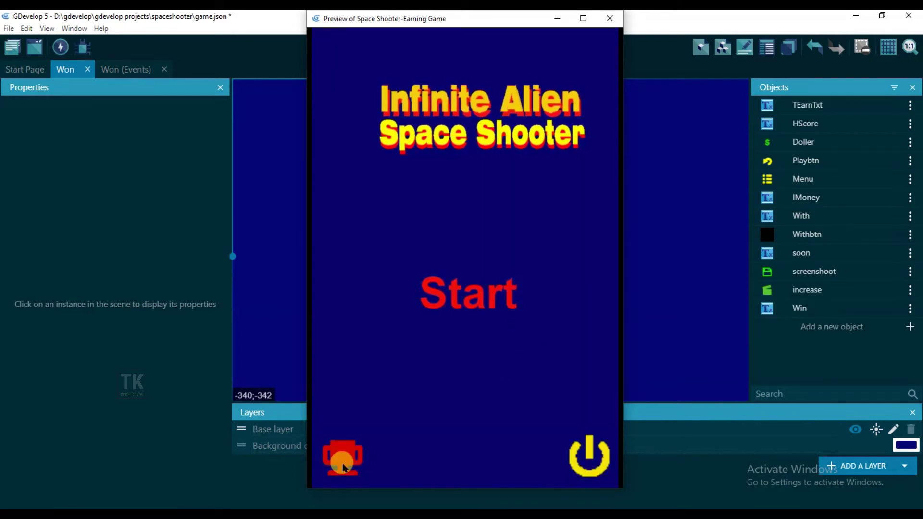
# - Check the Total Earnings screen, try Withdraw, dismiss the too-low message and return to the menu
pyautogui.click(342, 446)
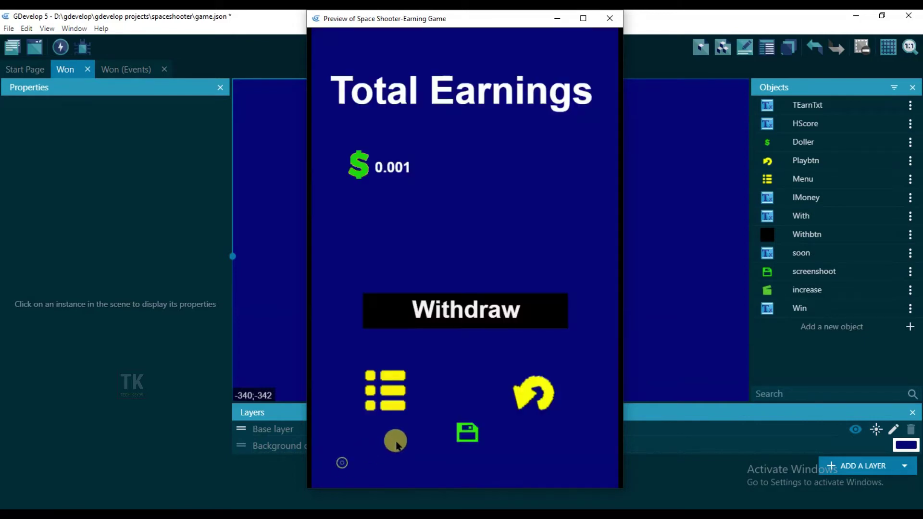
pyautogui.click(530, 312)
pyautogui.click(541, 316)
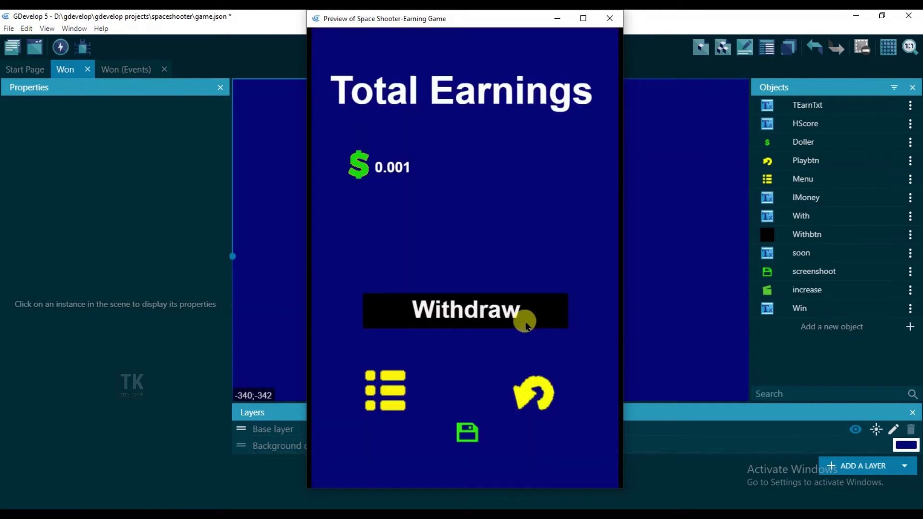
pyautogui.click(381, 393)
# - Start the game, steer the ship briefly, pause, return to menu and confirm exiting the preview
pyautogui.click(469, 300)
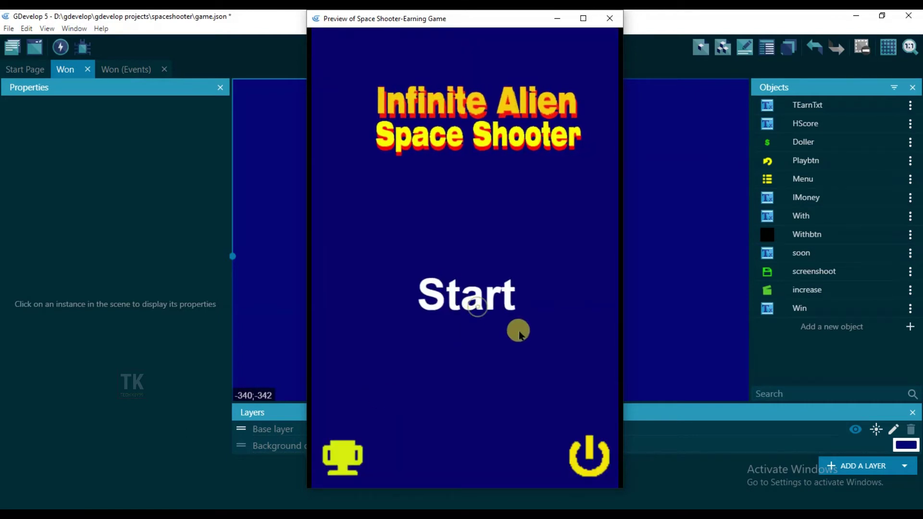
pyautogui.moveTo(458, 433)
pyautogui.mouseDown()
pyautogui.moveTo(353, 419)
pyautogui.moveTo(398, 413)
pyautogui.mouseUp()
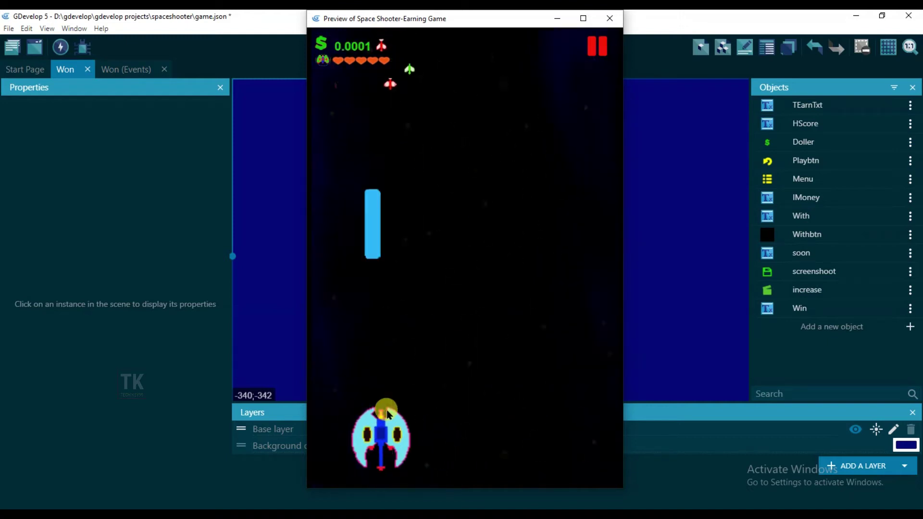
pyautogui.moveTo(398, 414)
pyautogui.mouseDown()
pyautogui.moveTo(492, 418)
pyautogui.moveTo(415, 425)
pyautogui.moveTo(432, 422)
pyautogui.mouseUp()
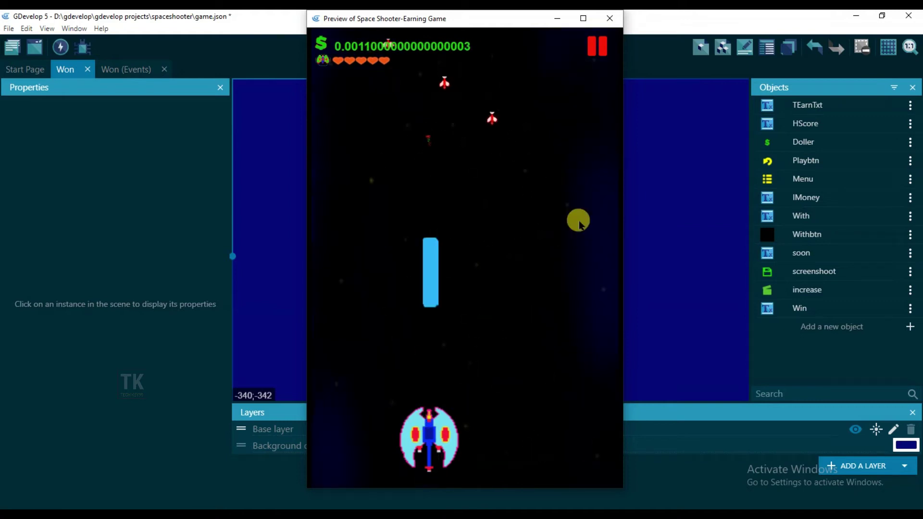
pyautogui.click(599, 49)
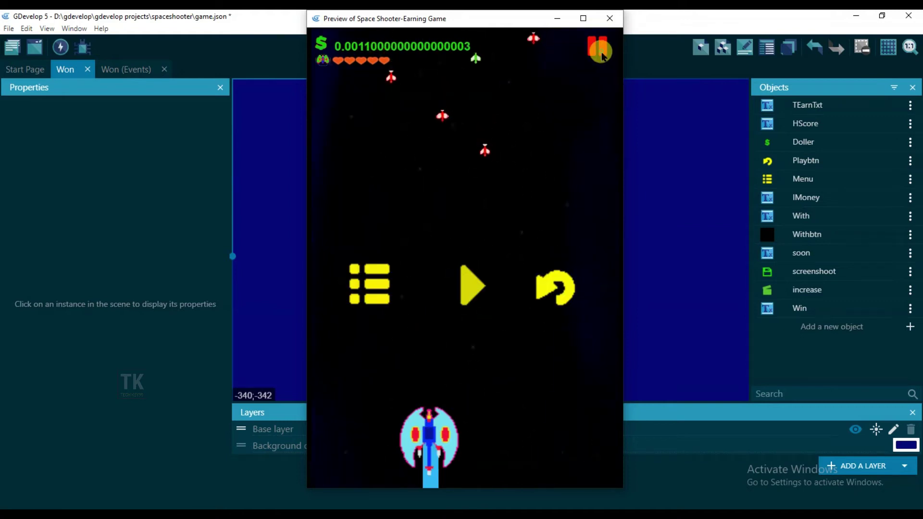
pyautogui.click(385, 290)
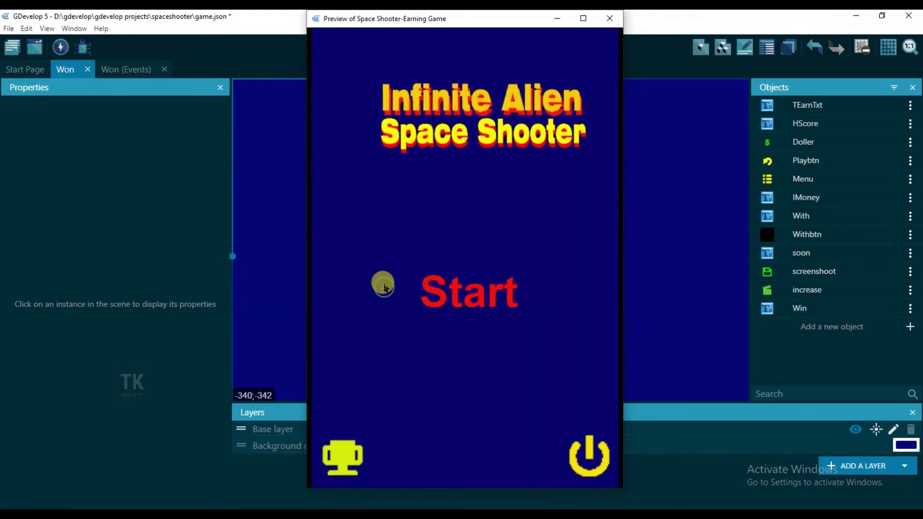
pyautogui.click(591, 454)
pyautogui.click(393, 326)
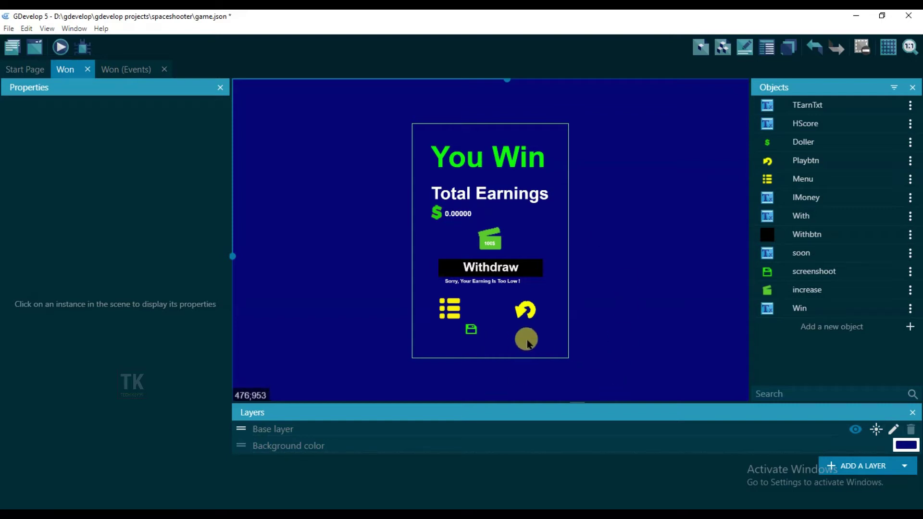
# - Add a new Sprite object to the scene and name it youtube
pyautogui.click(893, 330)
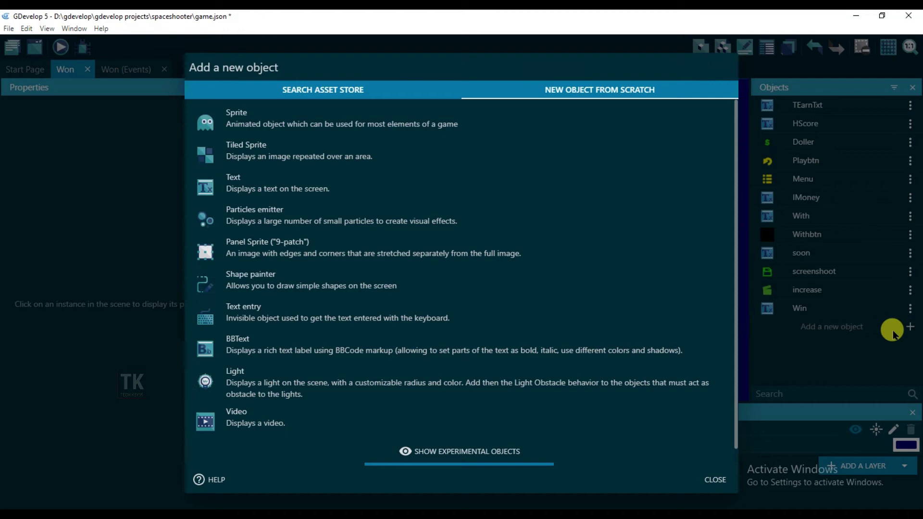
pyautogui.click(310, 119)
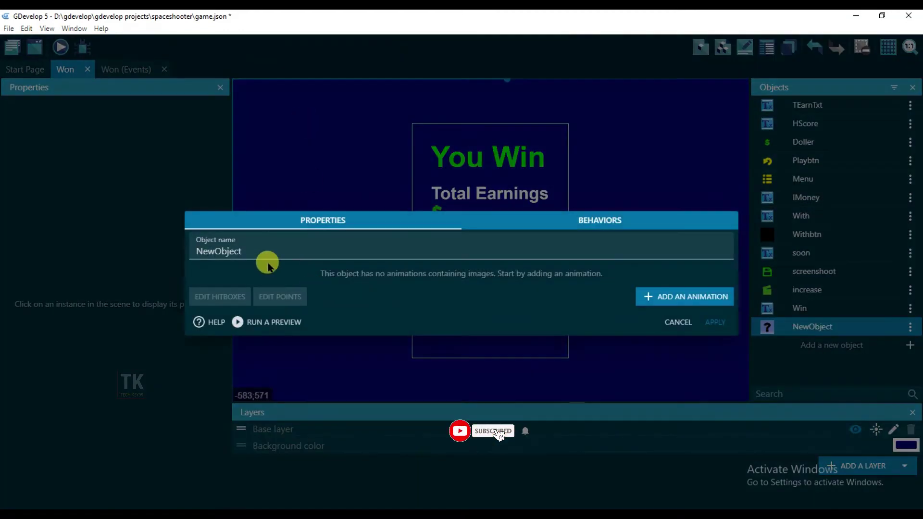
pyautogui.click(256, 251)
pyautogui.write('yo')
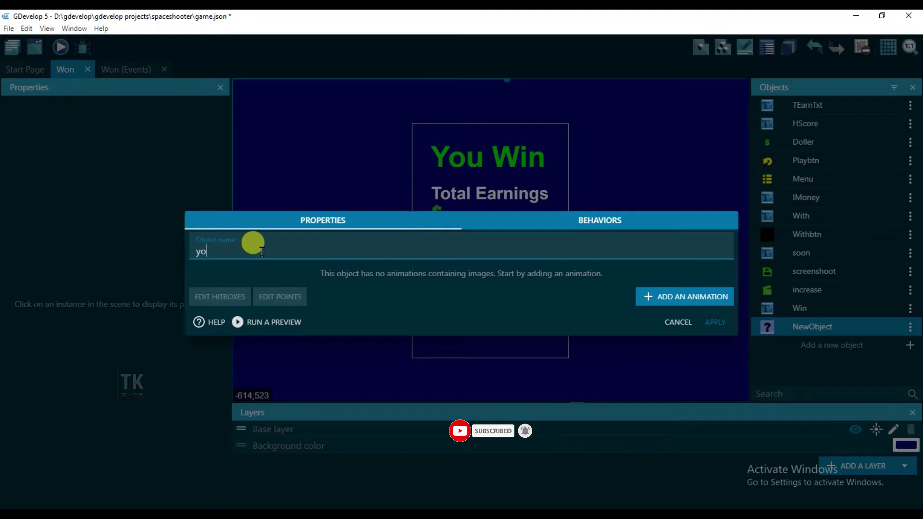
pyautogui.write('utube')
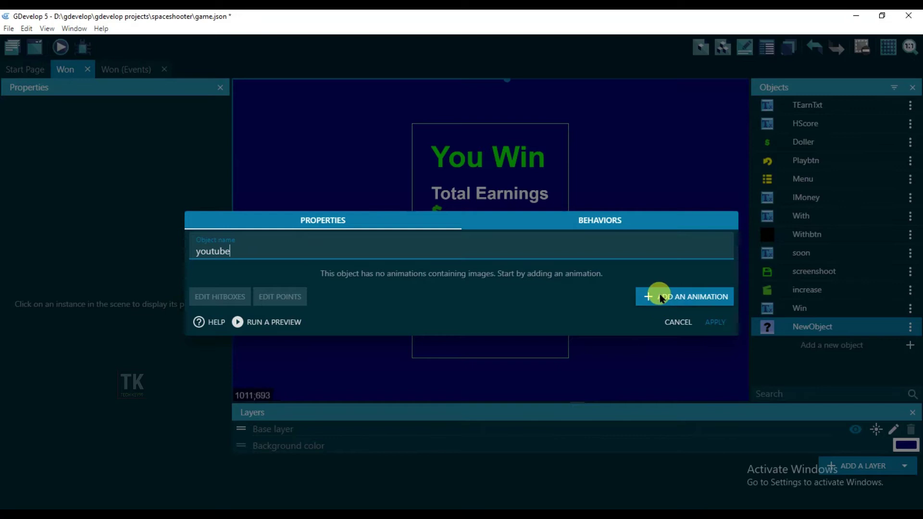
# - Add a first animation using the youtube image, copied into the project folder
pyautogui.click(693, 298)
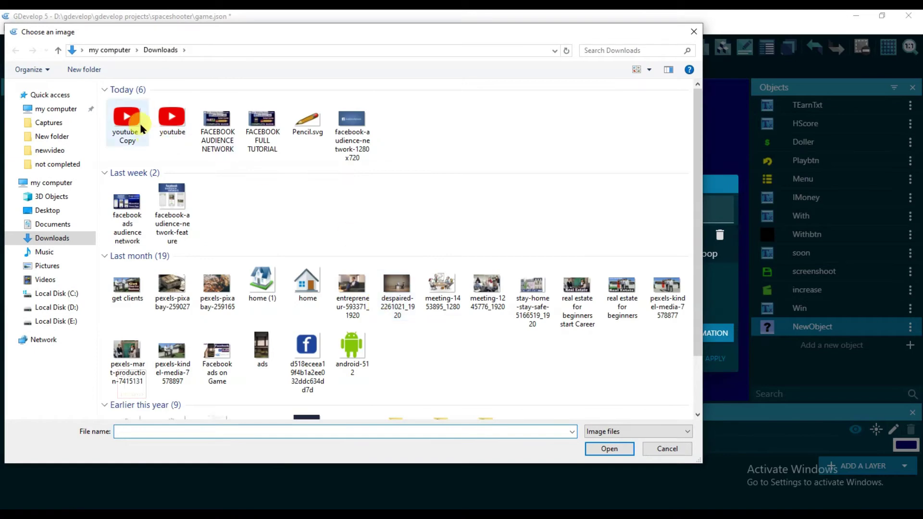
pyautogui.click(172, 122)
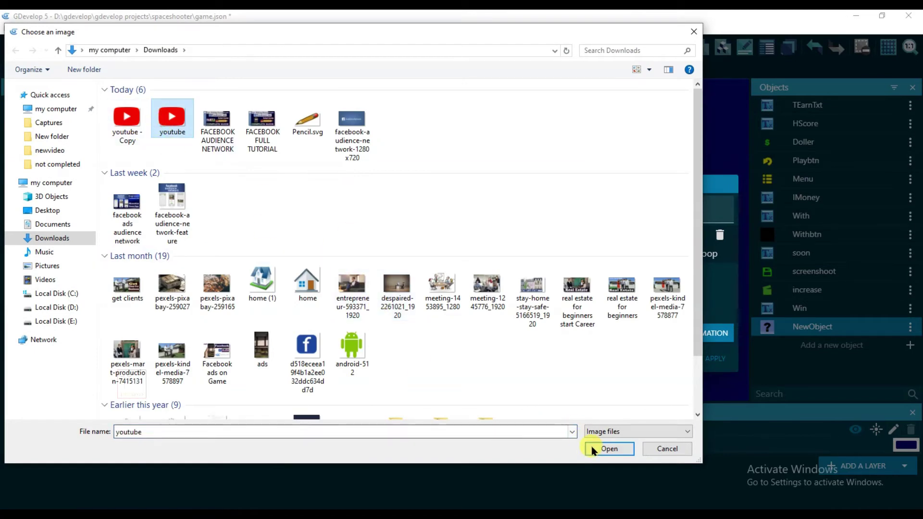
pyautogui.click(609, 449)
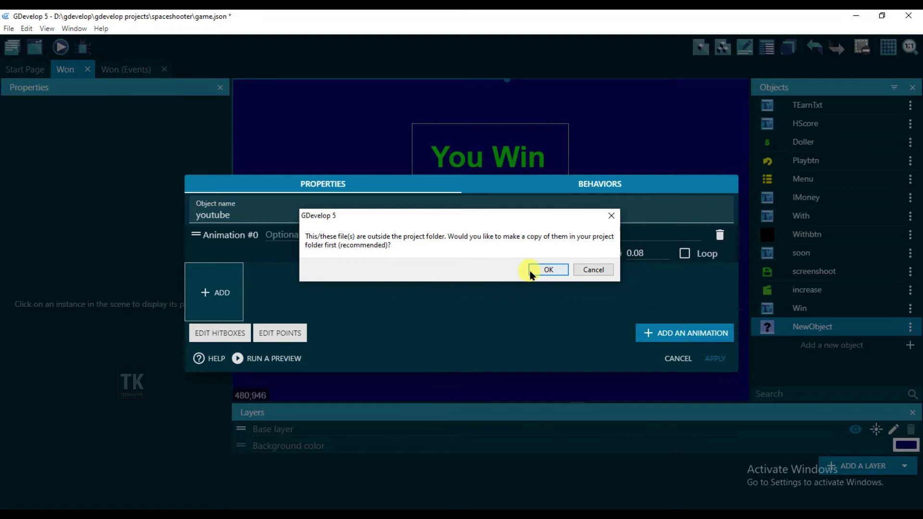
pyautogui.click(544, 270)
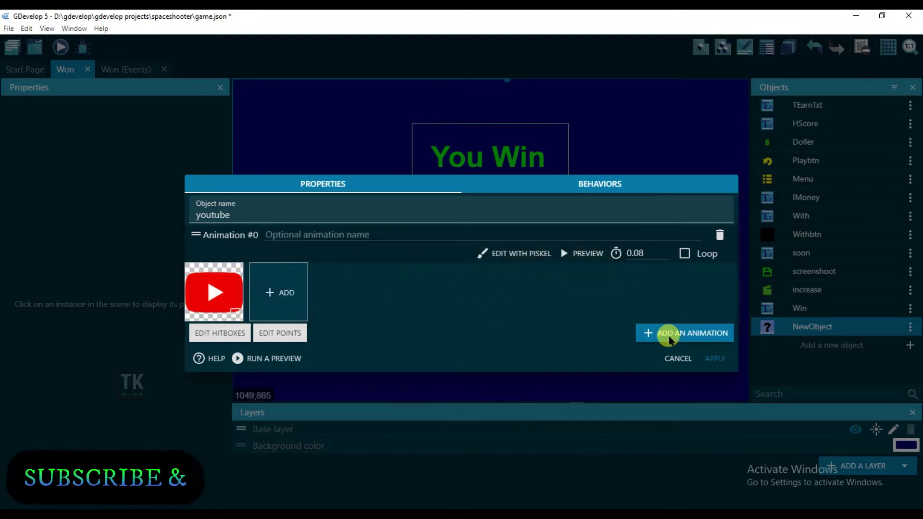
# - Add a second animation from the 'youtube - Copy' image and open it in Piskel
pyautogui.click(684, 332)
pyautogui.click(214, 340)
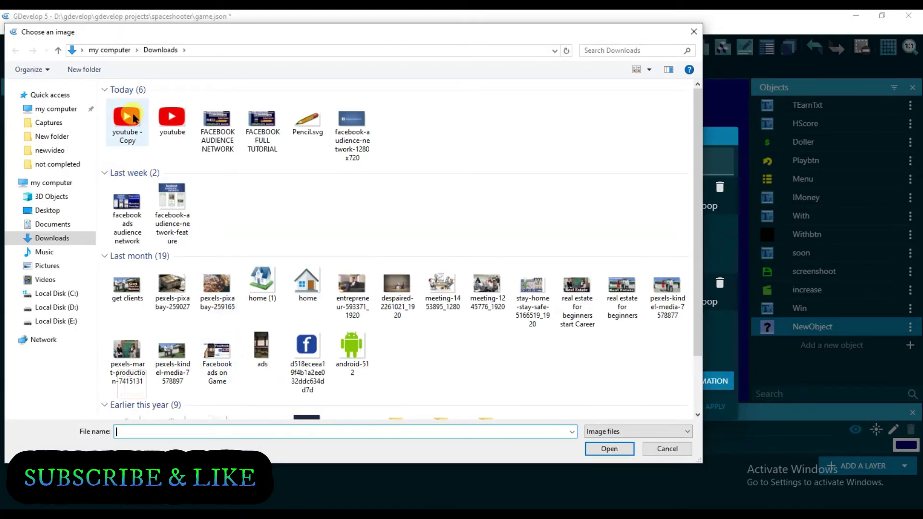
pyautogui.click(127, 122)
pyautogui.click(609, 449)
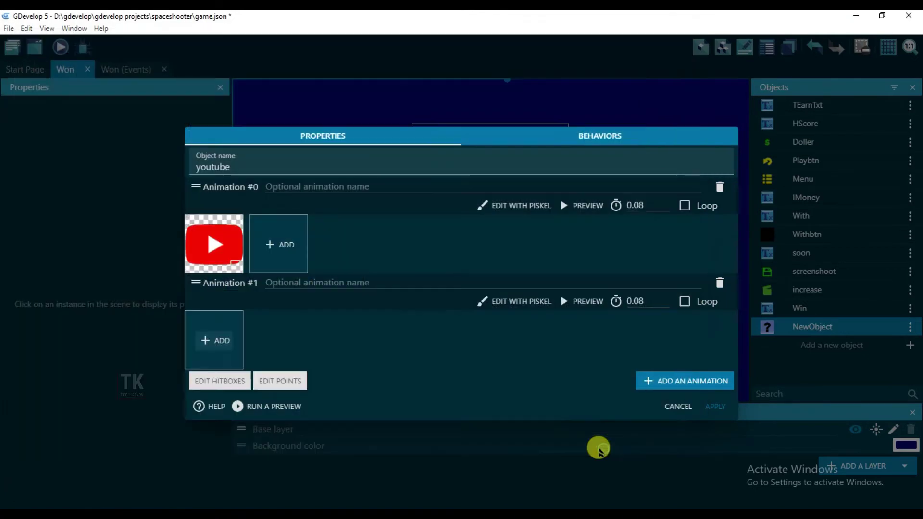
pyautogui.click(546, 269)
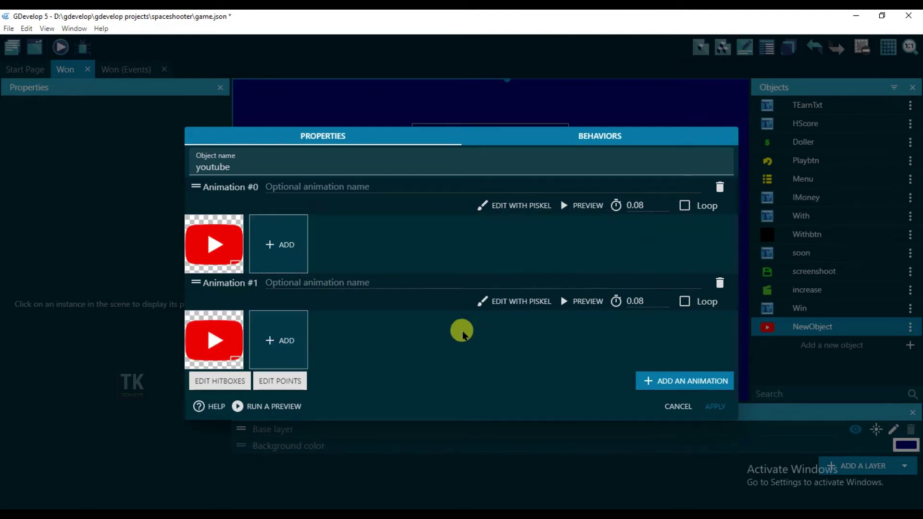
pyautogui.click(520, 303)
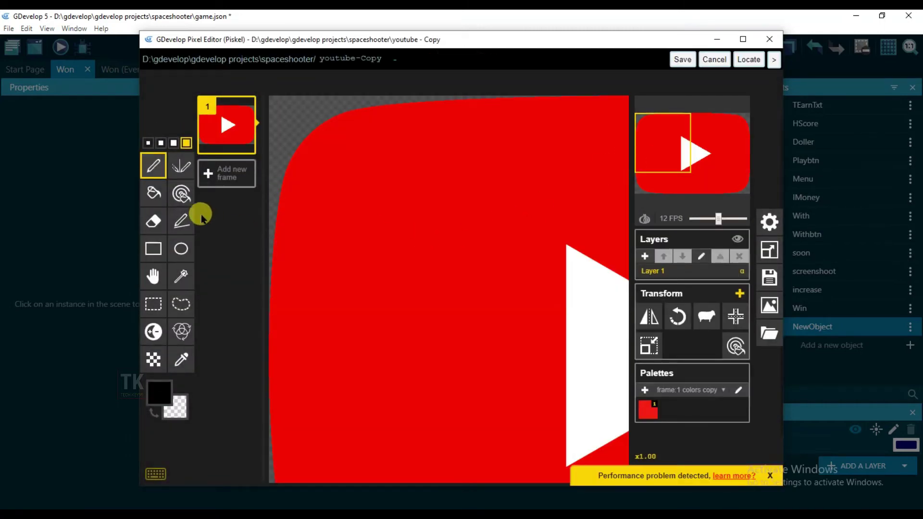
# - Bucket-fill the second animation's icon with dusty red #a55151, save it and apply the object
pyautogui.click(153, 194)
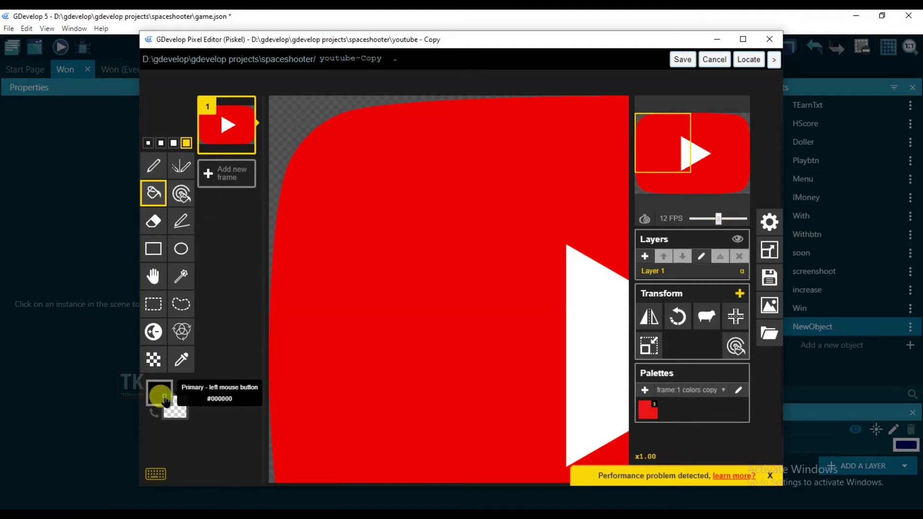
pyautogui.click(159, 393)
pyautogui.click(217, 303)
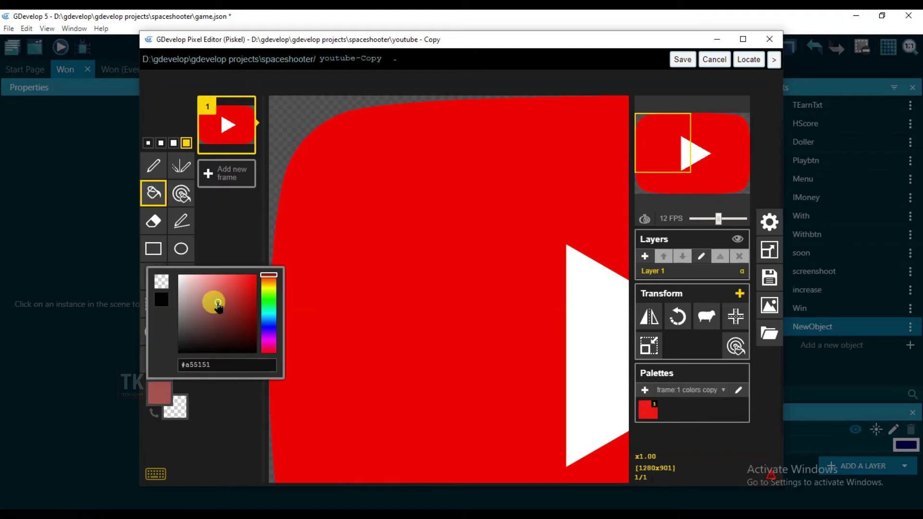
pyautogui.click(369, 241)
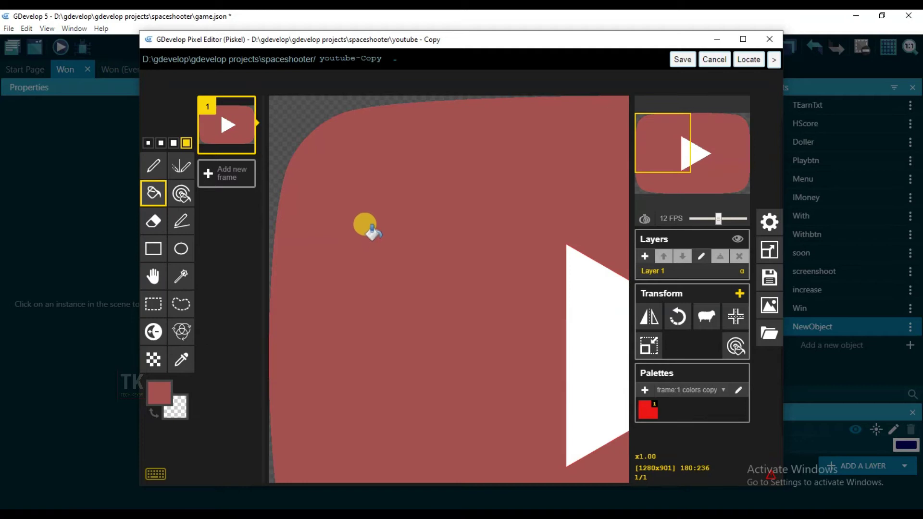
pyautogui.click(680, 59)
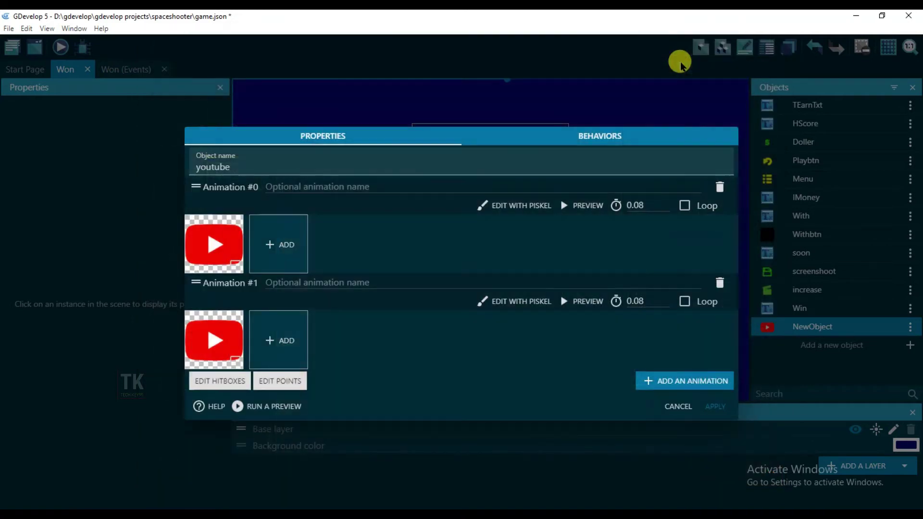
pyautogui.click(717, 409)
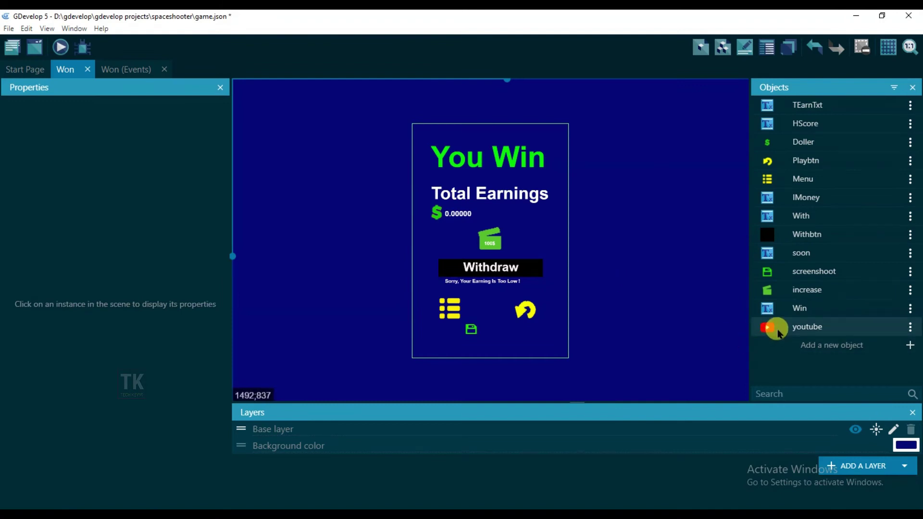
# - Place a youtube instance on the You Win panel and shrink it to button size beside the other icons
pyautogui.moveTo(789, 330); pyautogui.dragTo(350, 163)
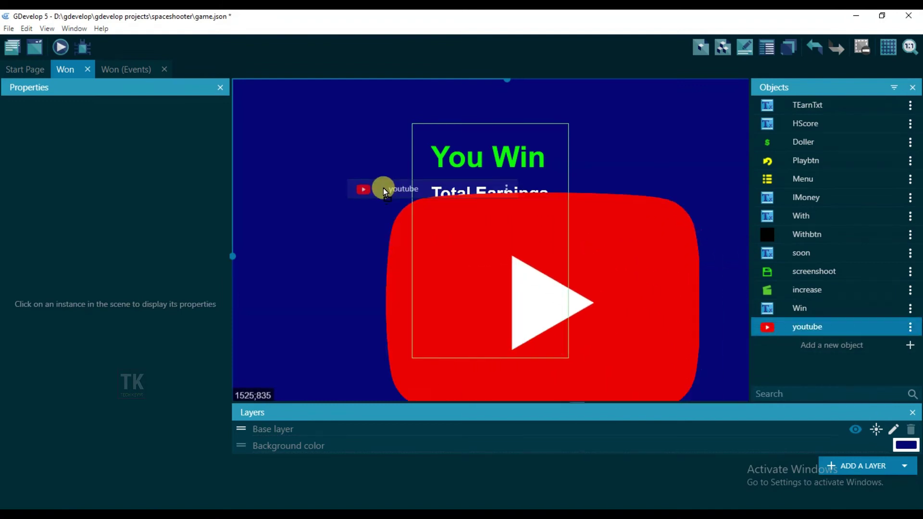
pyautogui.click(350, 162)
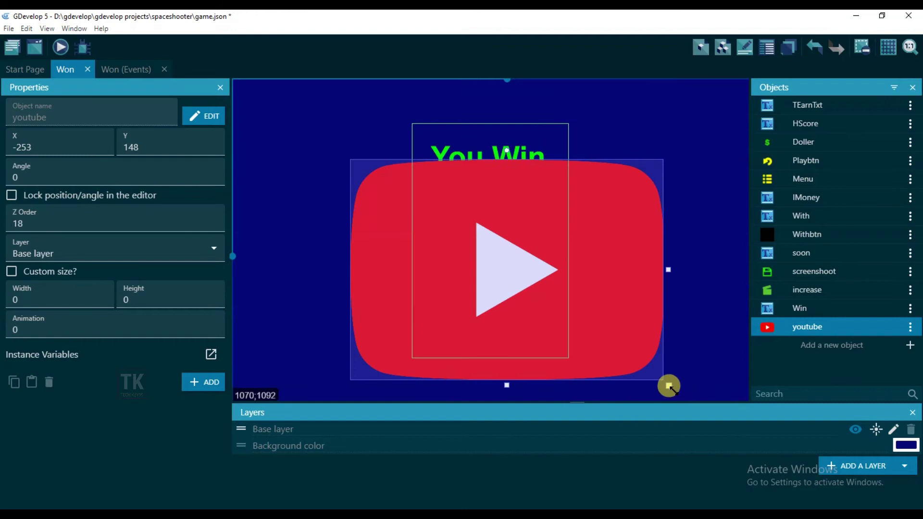
pyautogui.moveTo(669, 387)
pyautogui.mouseDown()
pyautogui.moveTo(379, 186)
pyautogui.moveTo(501, 330)
pyautogui.mouseUp()
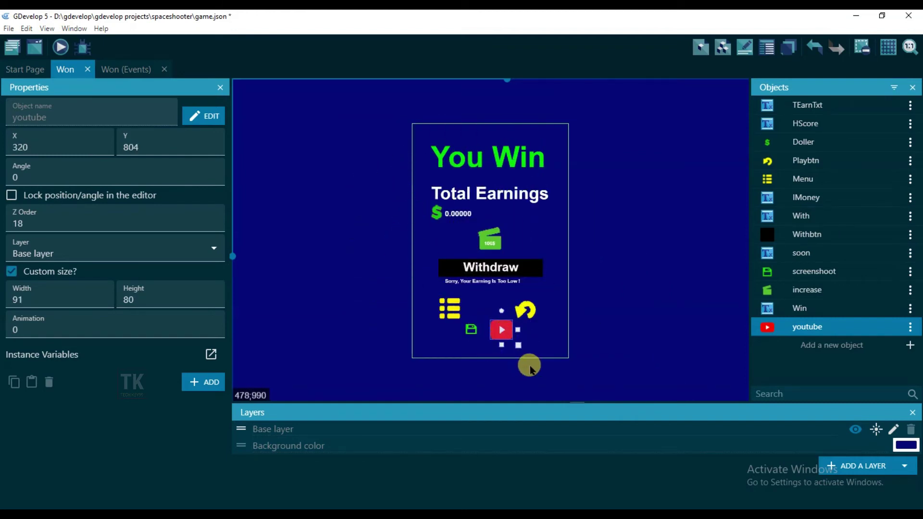
pyautogui.moveTo(518, 345); pyautogui.dragTo(499, 334)
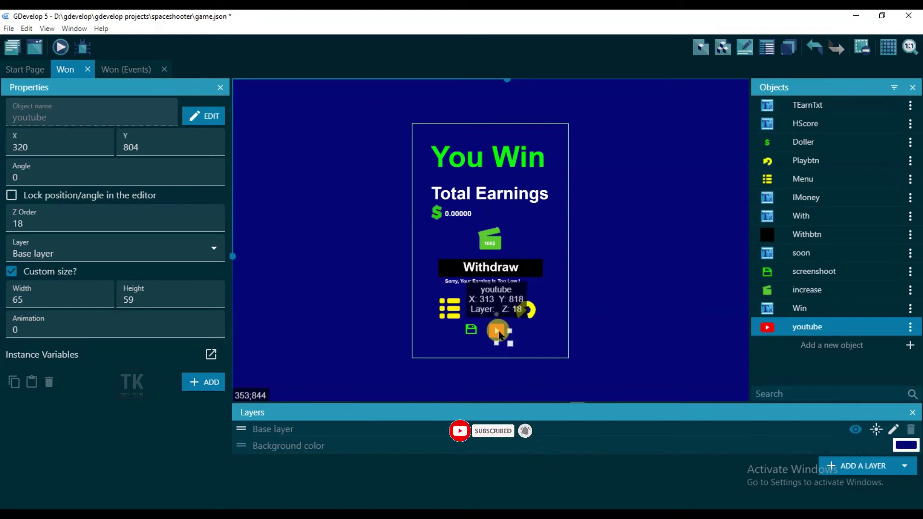
pyautogui.click(670, 336)
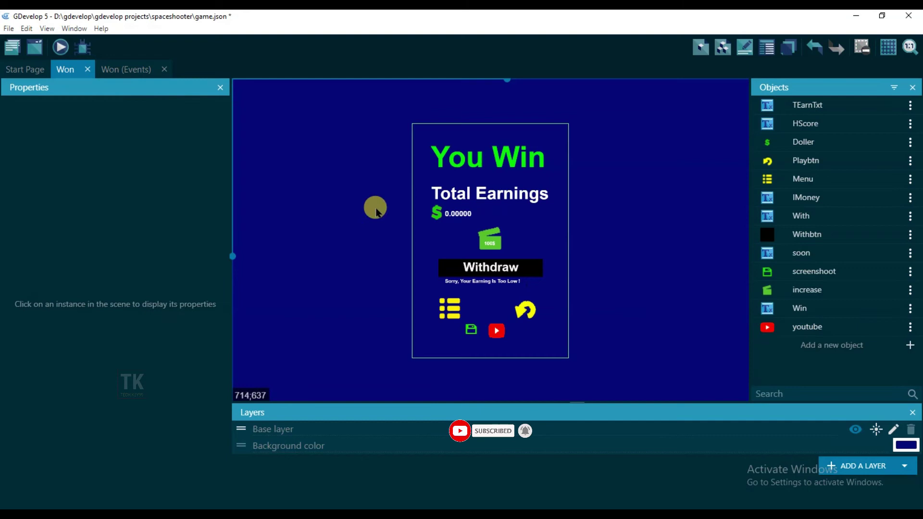
pyautogui.click(124, 69)
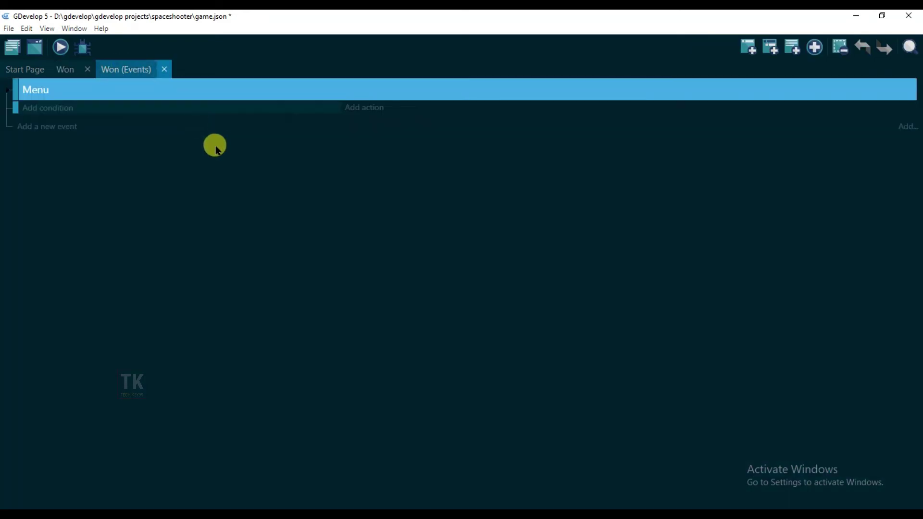
# - Add the condition that the cursor/touch is on the youtube object
pyautogui.click(53, 110)
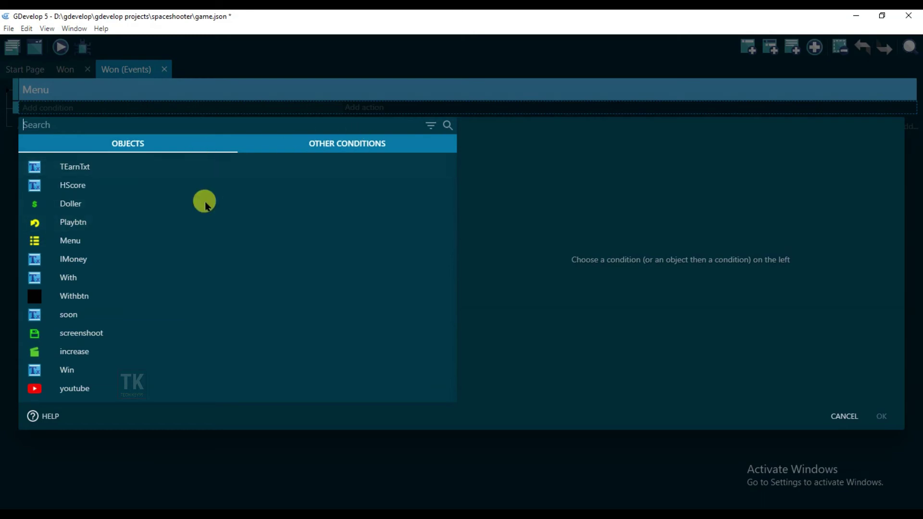
pyautogui.click(99, 393)
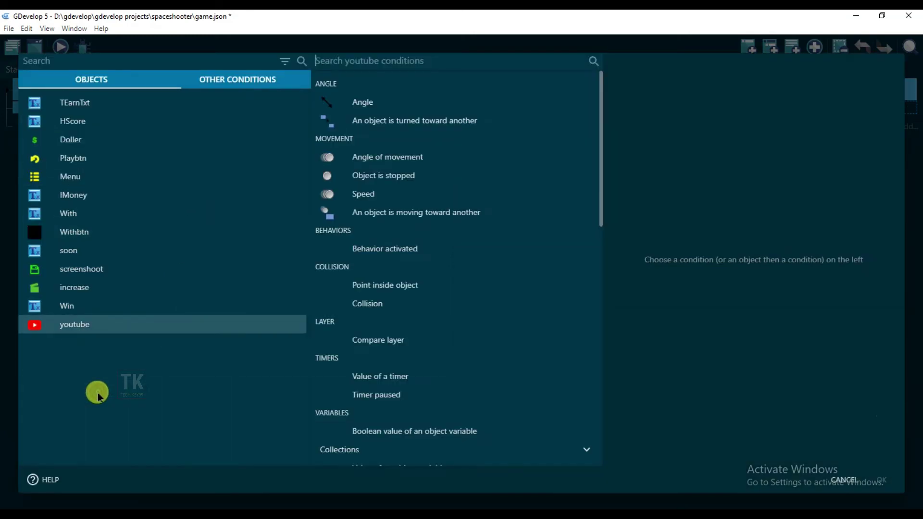
pyautogui.scroll(-5, 525, 164)
pyautogui.scroll(-3, 524, 164)
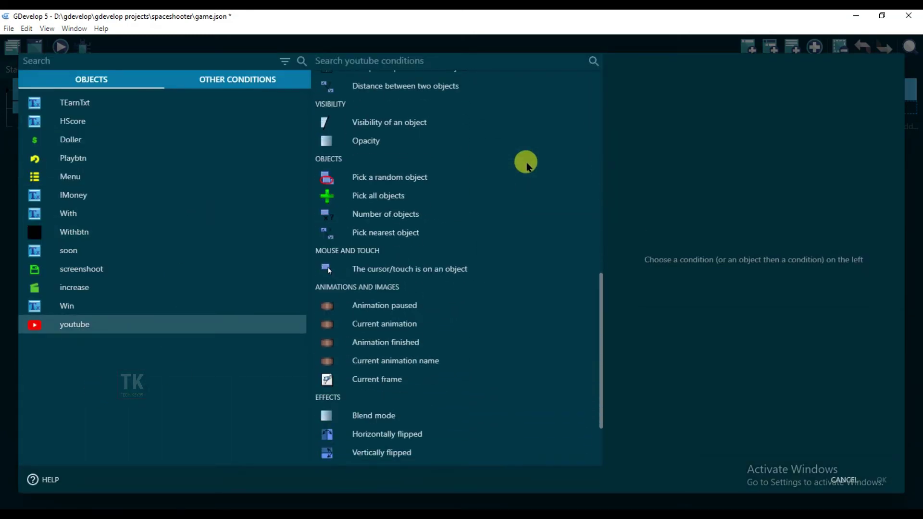
pyautogui.click(453, 261)
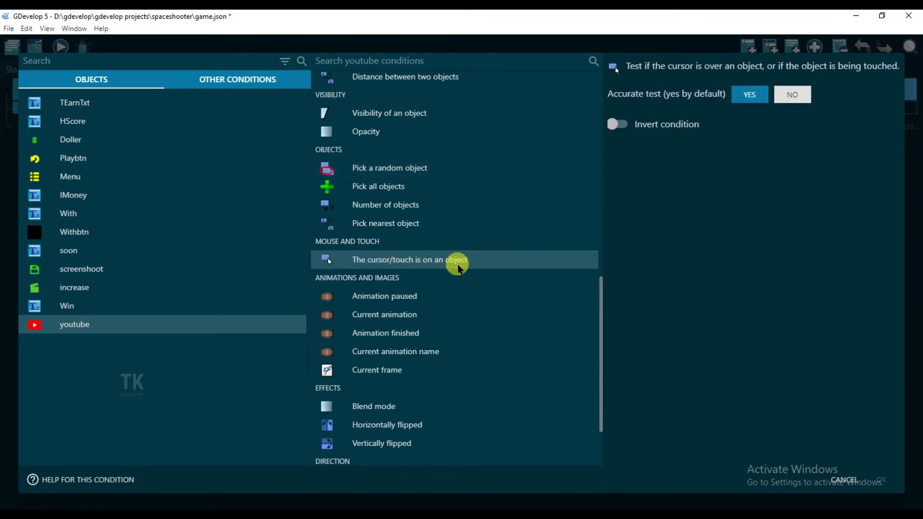
pyautogui.click(879, 482)
# - Add the action setting youtube's animation number to = 1
pyautogui.click(357, 108)
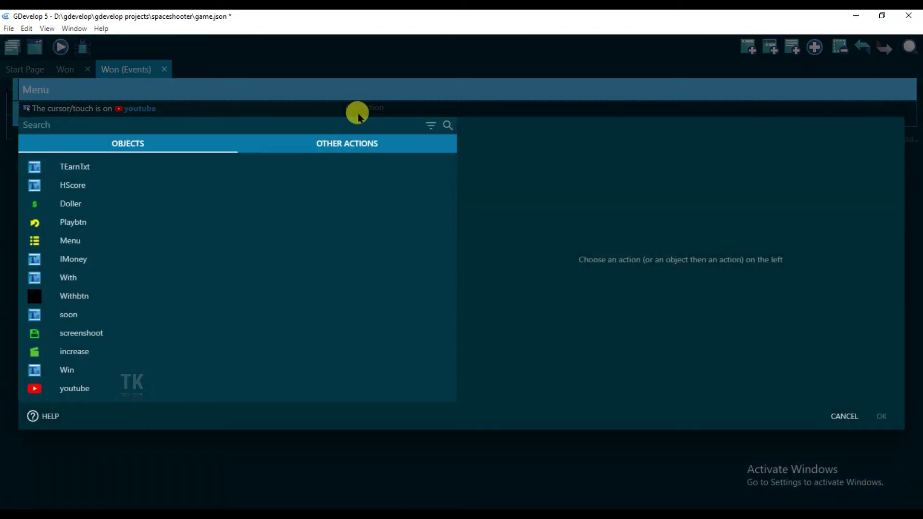
pyautogui.click(125, 388)
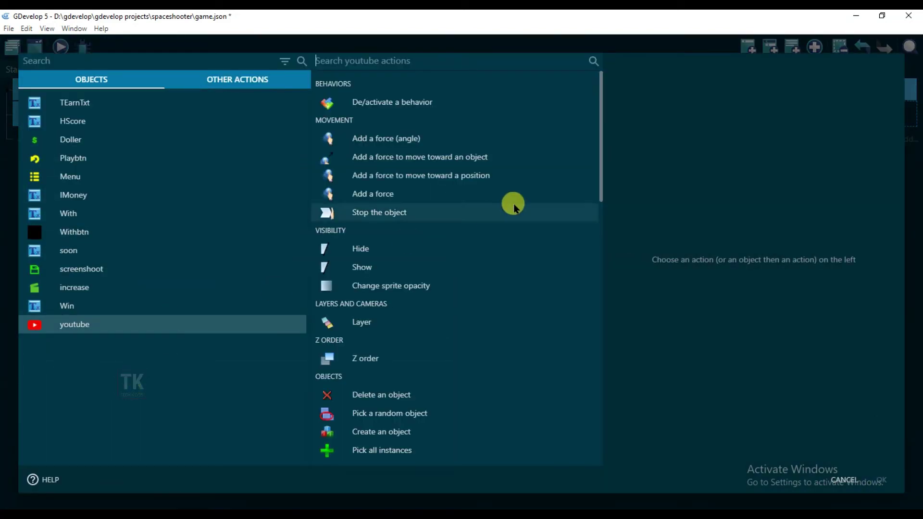
pyautogui.scroll(-4, 505, 199)
pyautogui.scroll(-5, 504, 199)
pyautogui.scroll(-2, 461, 209)
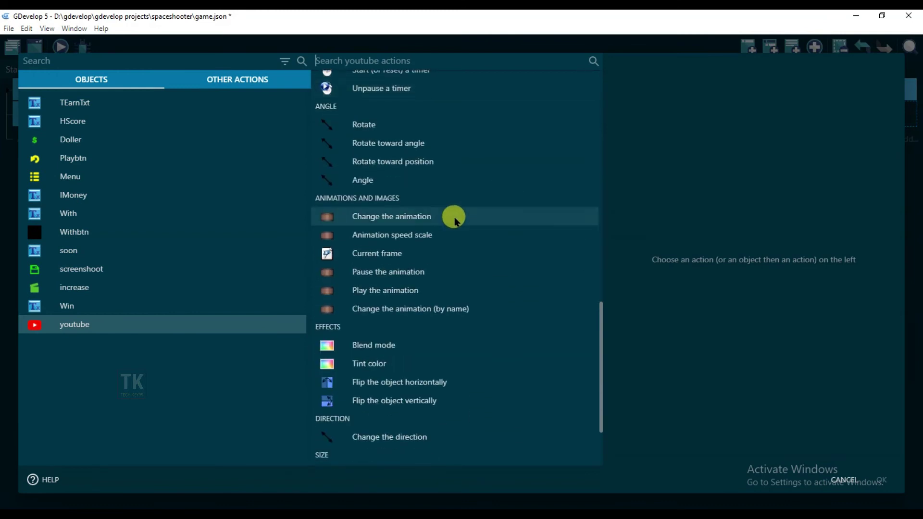
pyautogui.click(438, 220)
pyautogui.click(707, 107)
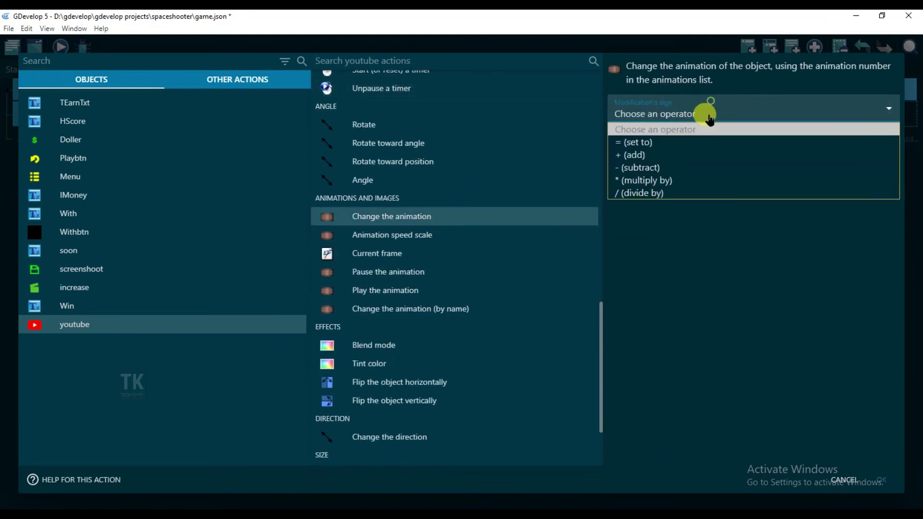
pyautogui.click(681, 127)
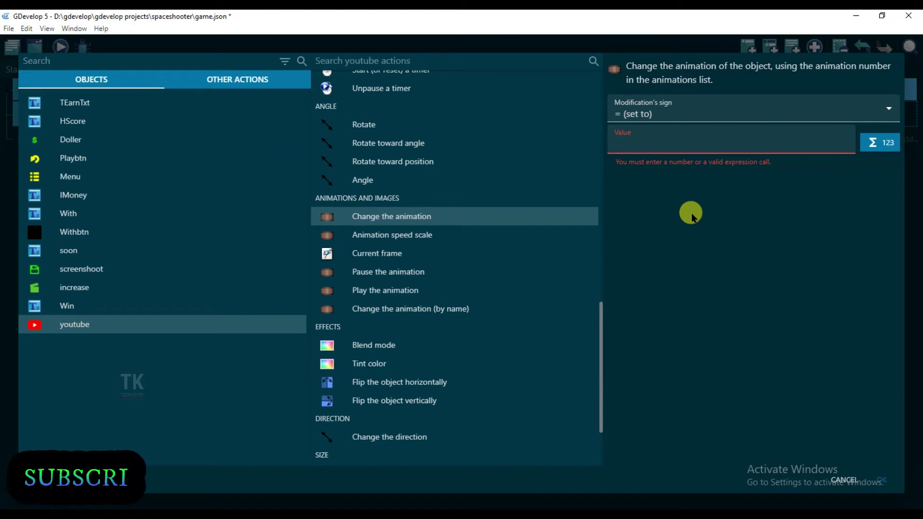
pyautogui.write('1')
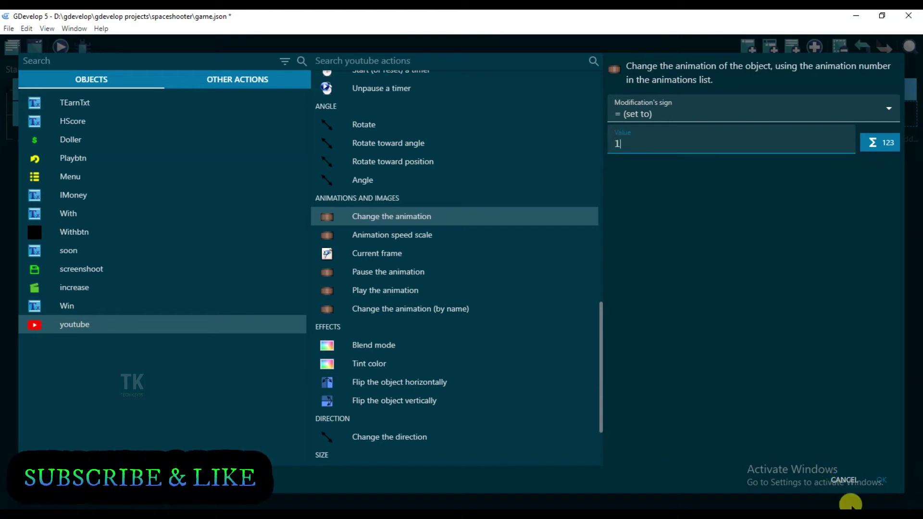
pyautogui.click(878, 484)
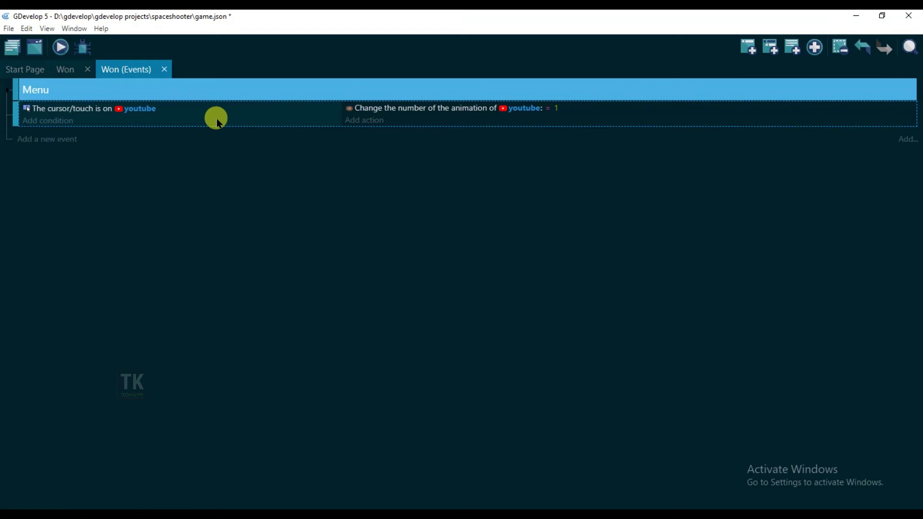
# - Copy the hover event and paste a duplicate of it
pyautogui.rightClick(205, 117)
pyautogui.click(223, 130)
pyautogui.rightClick(200, 122)
pyautogui.click(223, 157)
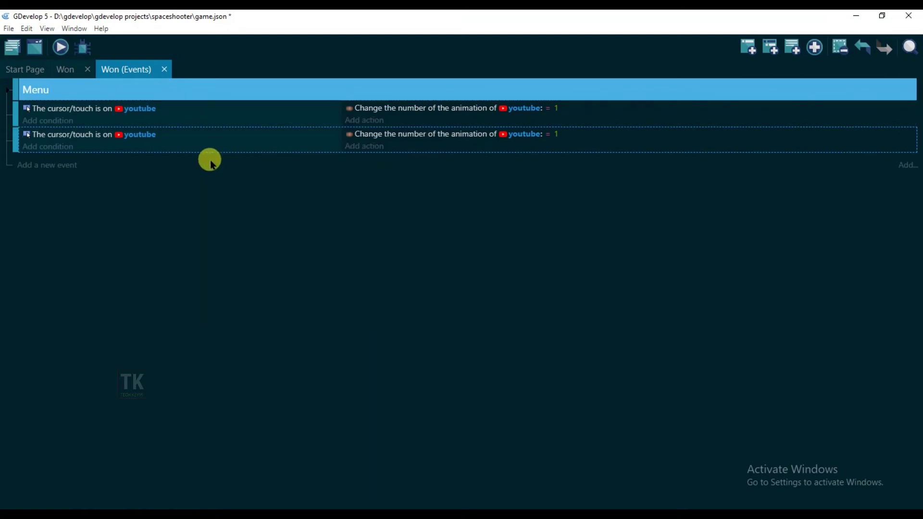
# - Invert the duplicate's condition, set its animation to 0 and move it above the original
pyautogui.click(86, 136)
pyautogui.rightClick(86, 137)
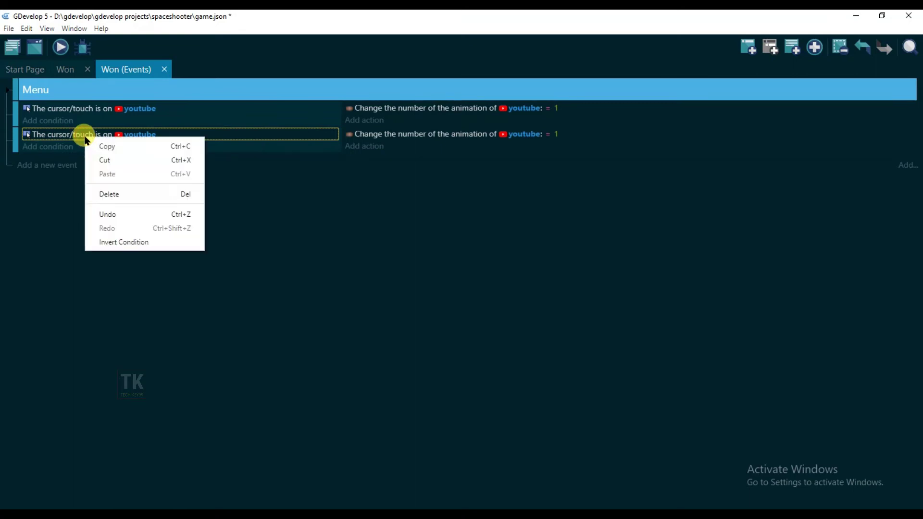
pyautogui.click(116, 243)
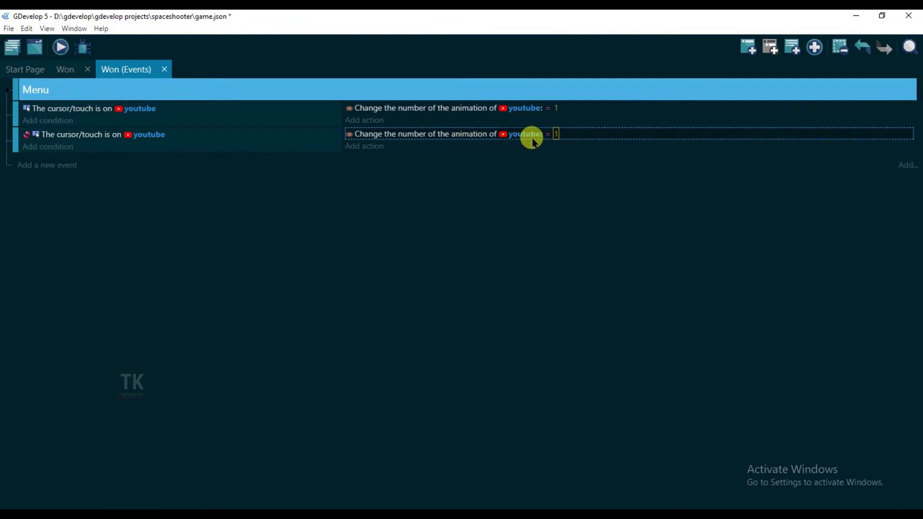
pyautogui.click(555, 134)
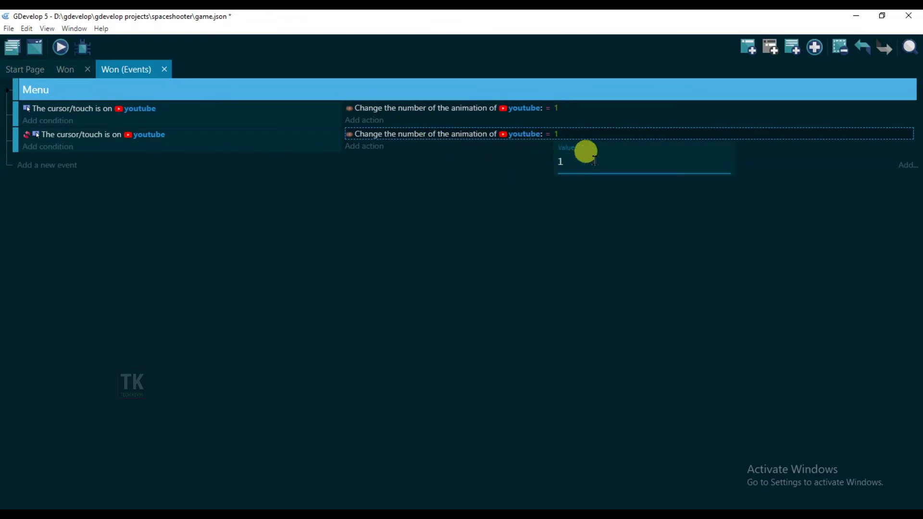
pyautogui.write('0')
pyautogui.click(588, 230)
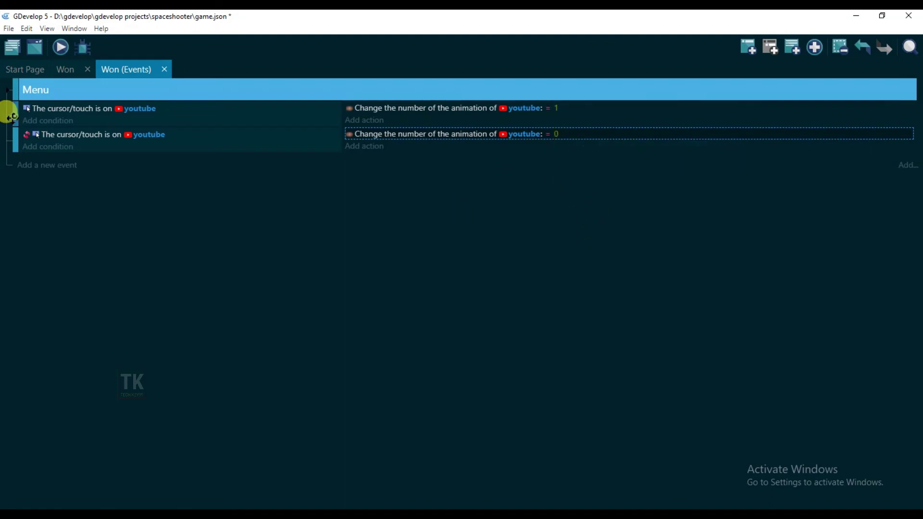
pyautogui.moveTo(12, 135); pyautogui.dragTo(13, 109)
pyautogui.click(231, 153)
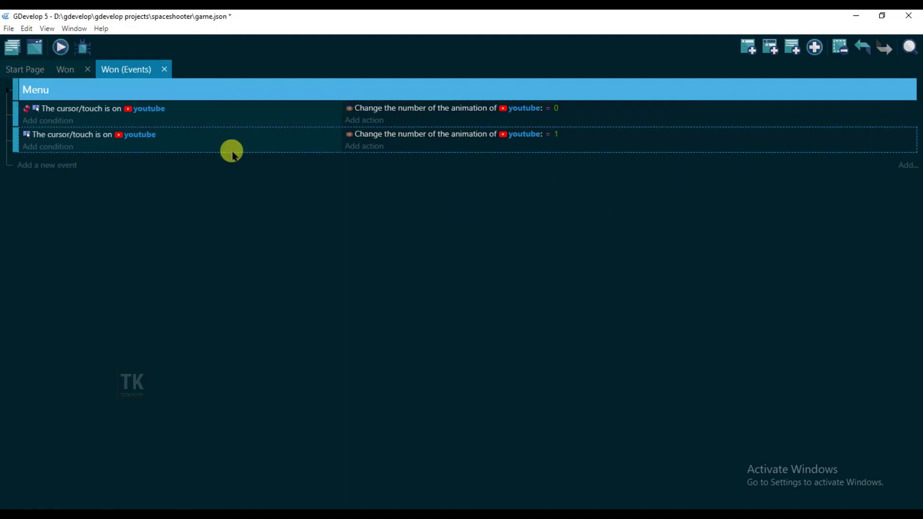
# - Add a sub-event under the hover event with a Left (primary) mouse button pressed condition
pyautogui.click(774, 49)
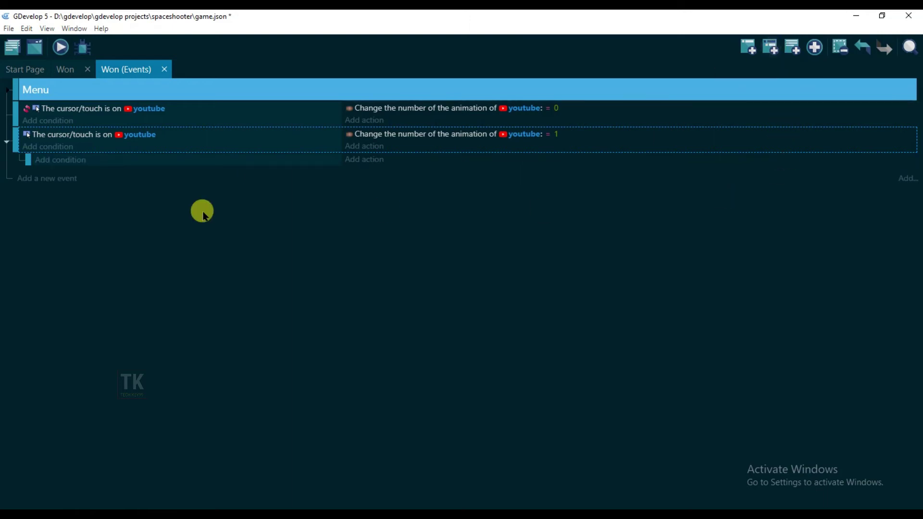
pyautogui.click(48, 160)
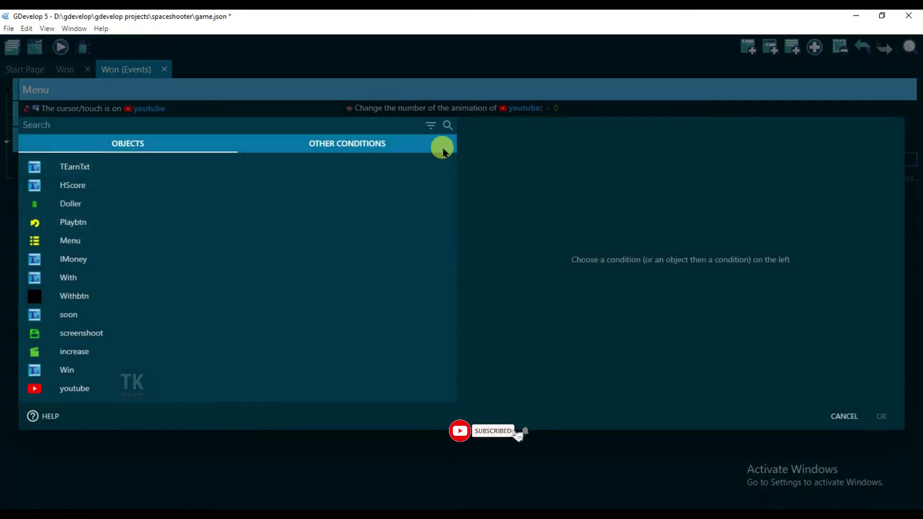
pyautogui.click(347, 143)
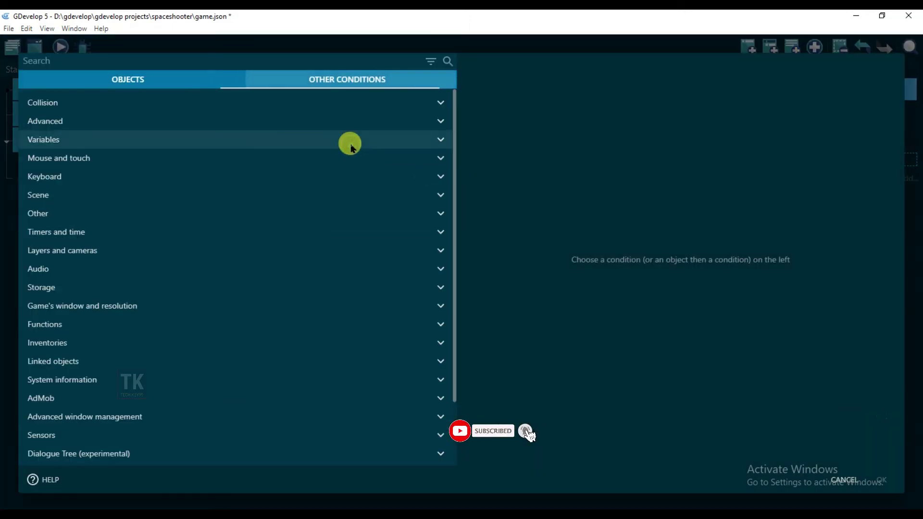
pyautogui.click(131, 162)
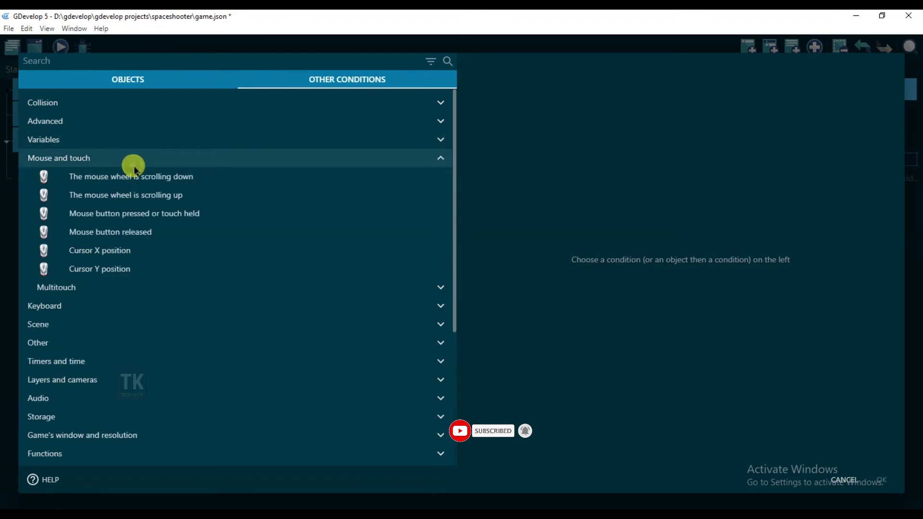
pyautogui.click(171, 214)
pyautogui.click(585, 94)
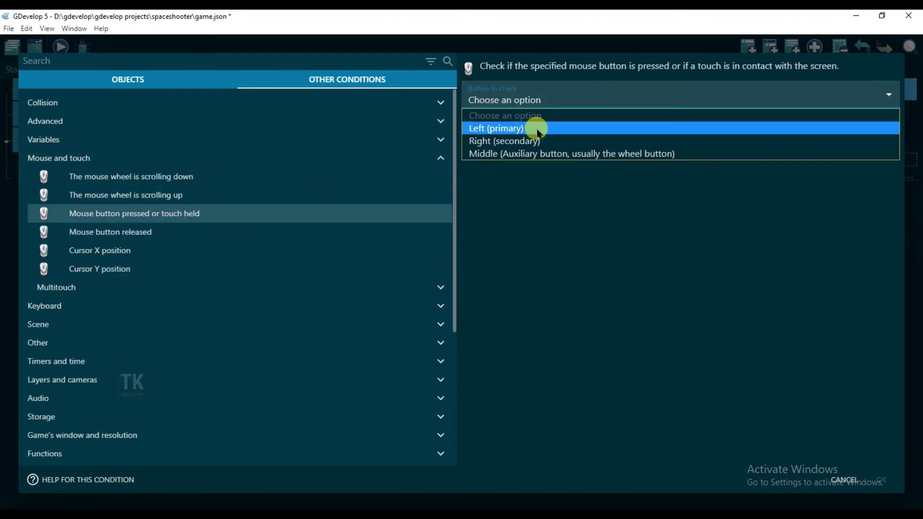
pyautogui.click(533, 124)
pyautogui.click(878, 484)
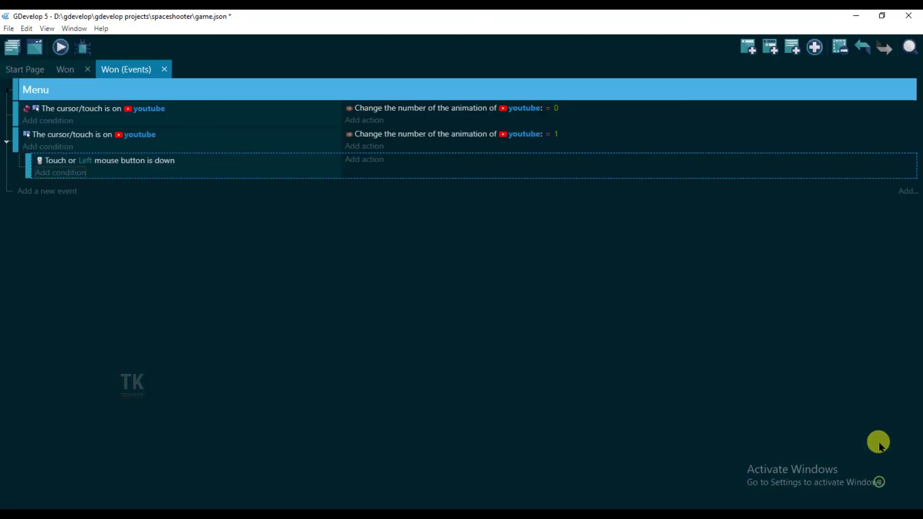
# - Add an Open a URL or a file action to the sub-event, then bring up YouTube's address in Chrome
pyautogui.click(369, 163)
pyautogui.click(346, 147)
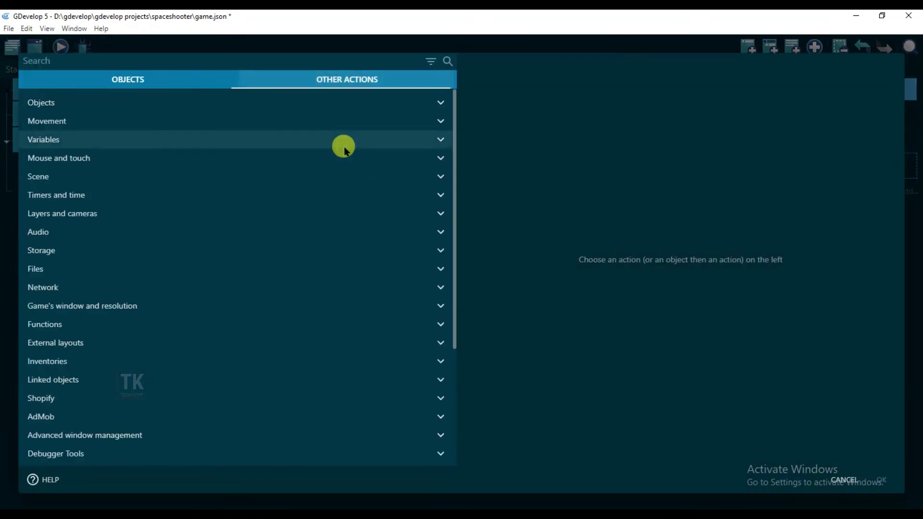
pyautogui.click(165, 272)
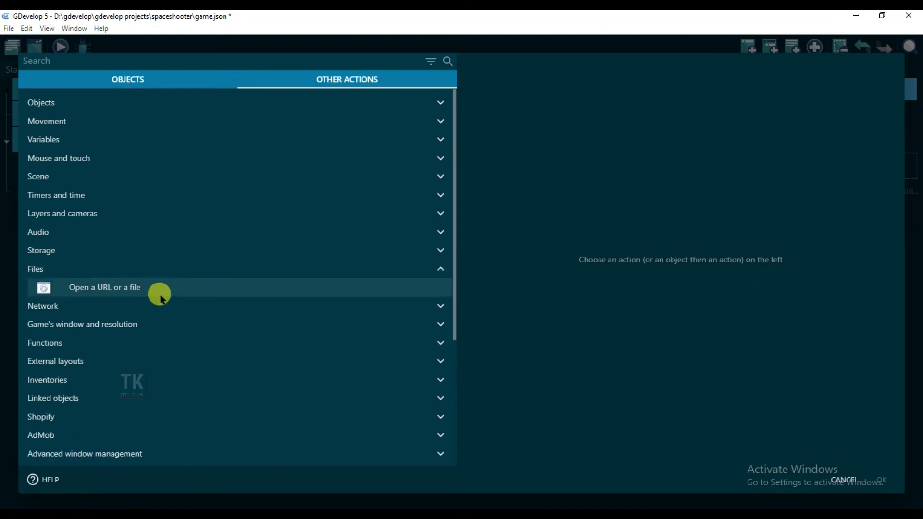
pyautogui.click(159, 292)
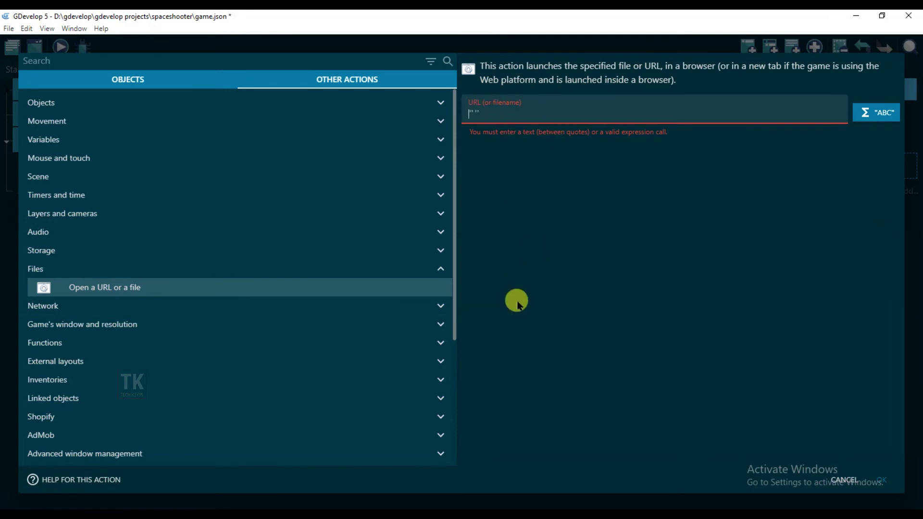
pyautogui.write('"')
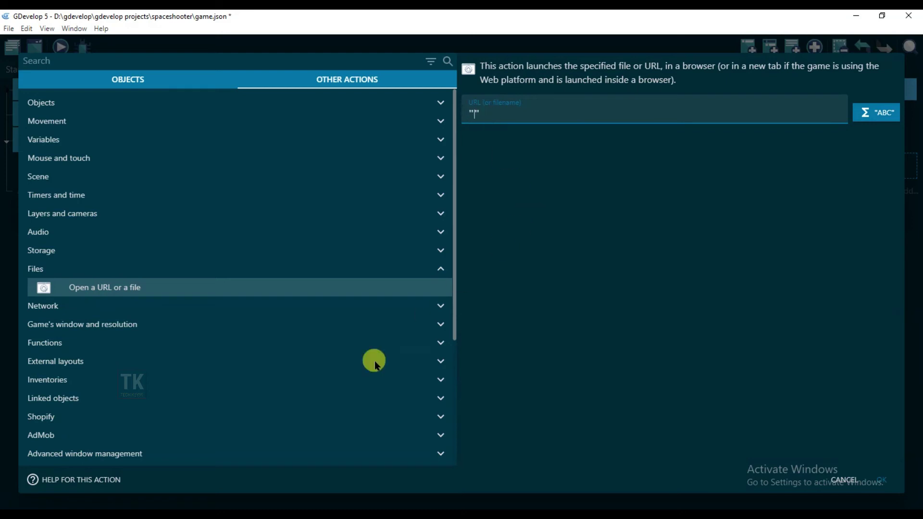
pyautogui.click(230, 504)
pyautogui.click(141, 40)
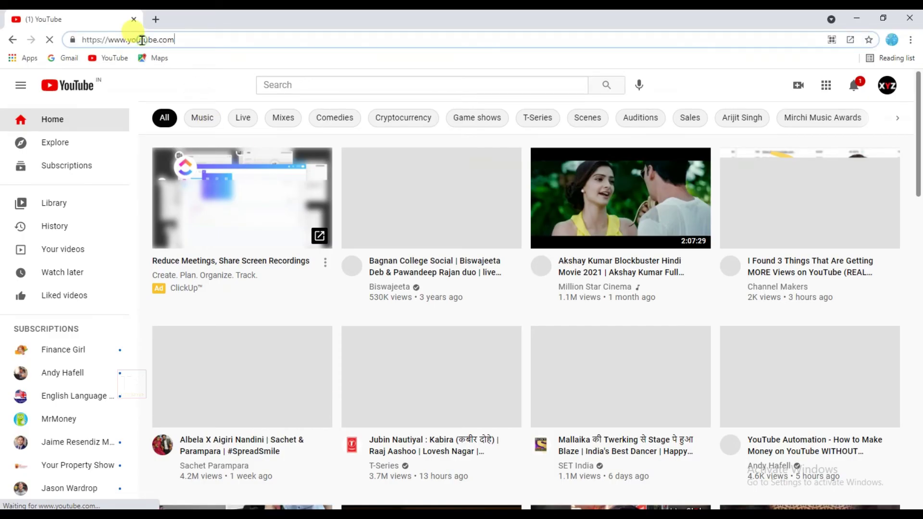
pyautogui.hotkey('ctrl', 'a')
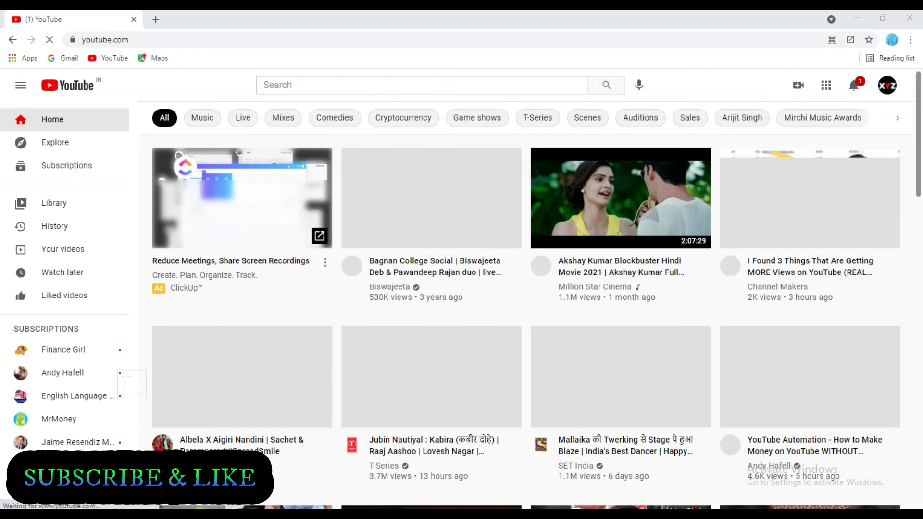
pyautogui.hotkey('alt', 'Tab')
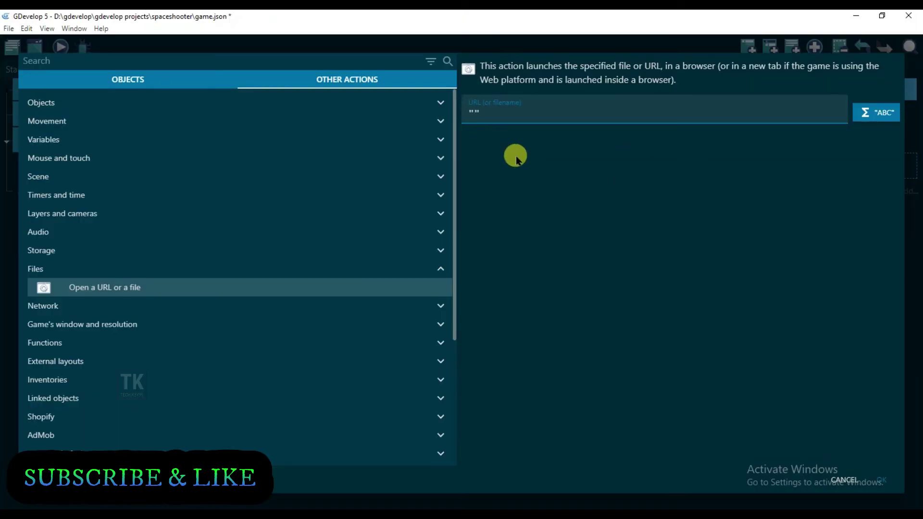
pyautogui.hotkey('ctrl', 'v')
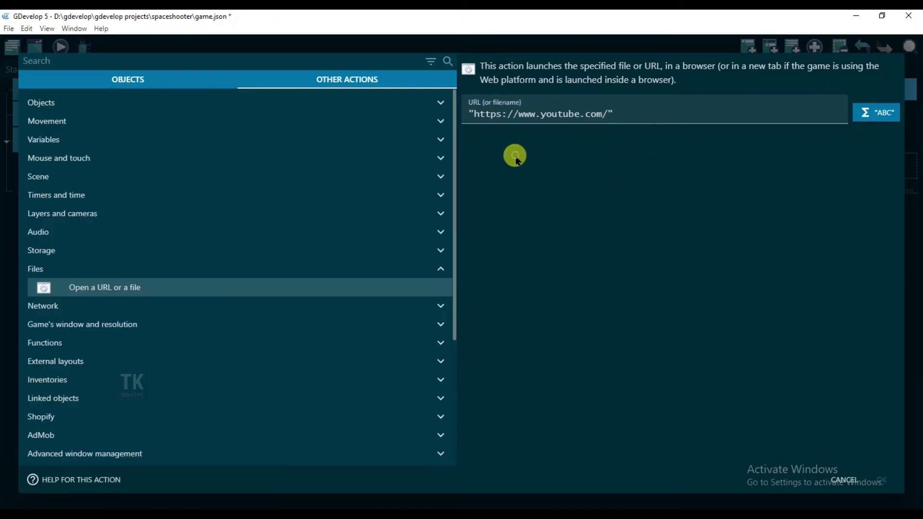
pyautogui.click(885, 483)
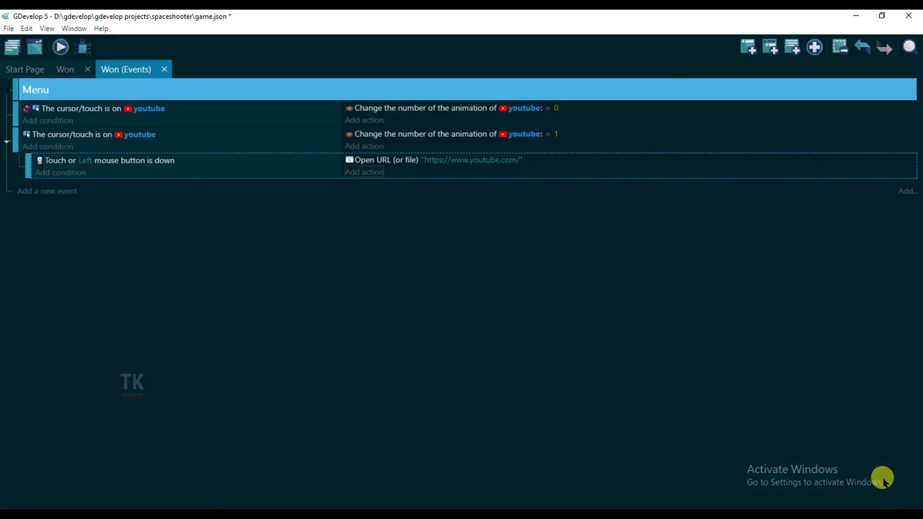
# - Add a Trigger once while true condition to the click sub-event
pyautogui.click(61, 173)
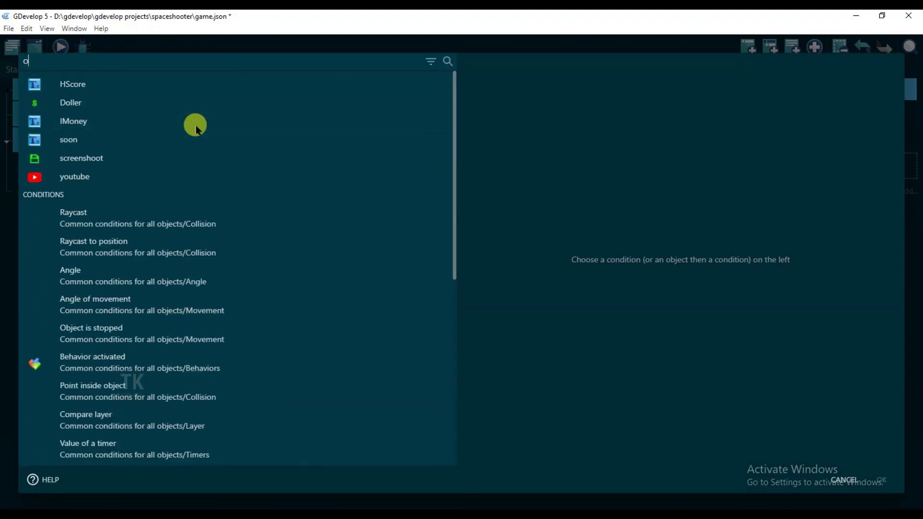
pyautogui.write('once')
pyautogui.click(137, 199)
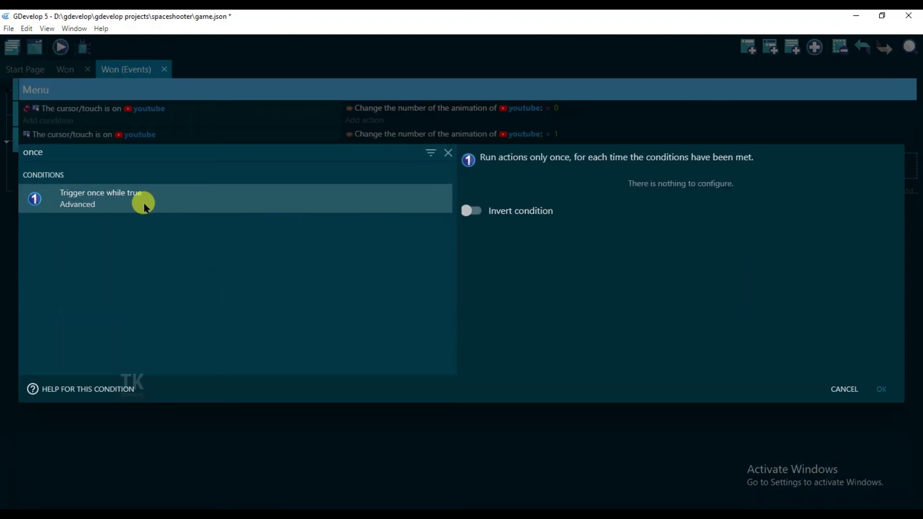
pyautogui.click(885, 389)
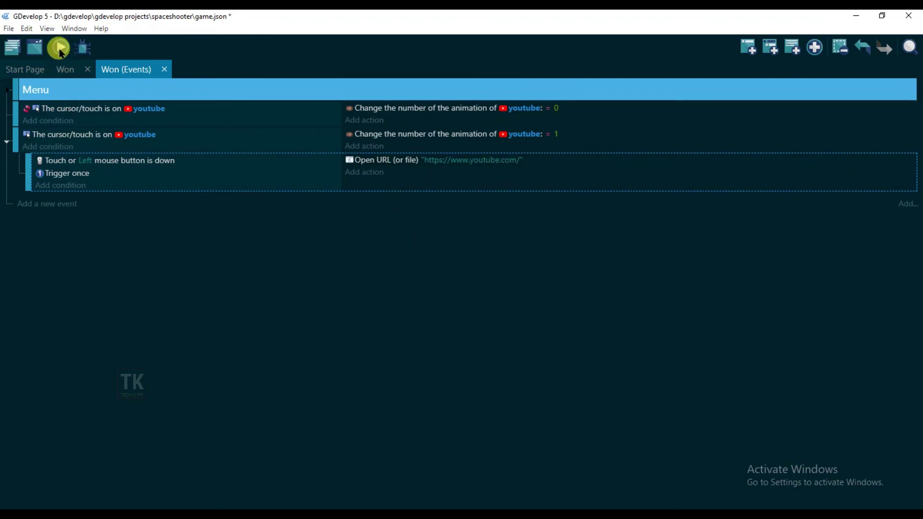
# - Launch the Won scene preview, then hover and press its YouTube button to open youtube.com
pyautogui.click(62, 49)
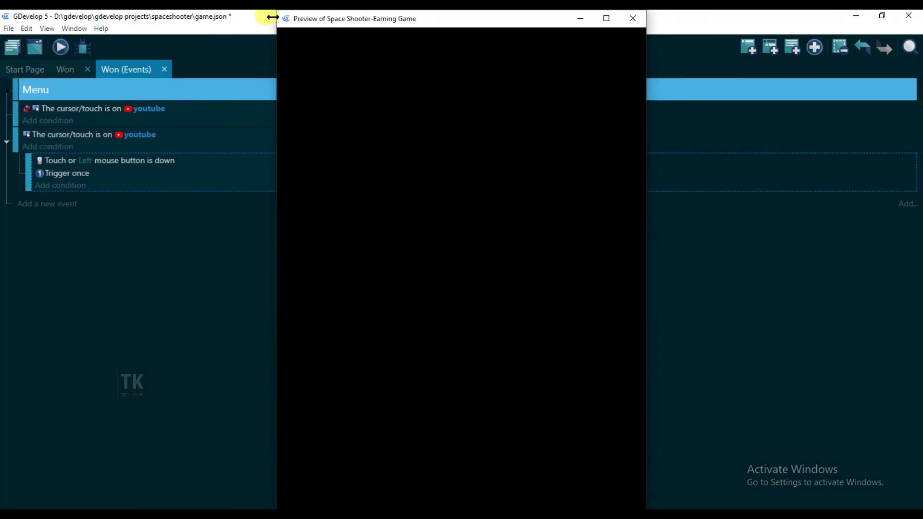
pyautogui.moveTo(281, 19); pyautogui.dragTo(397, 42)
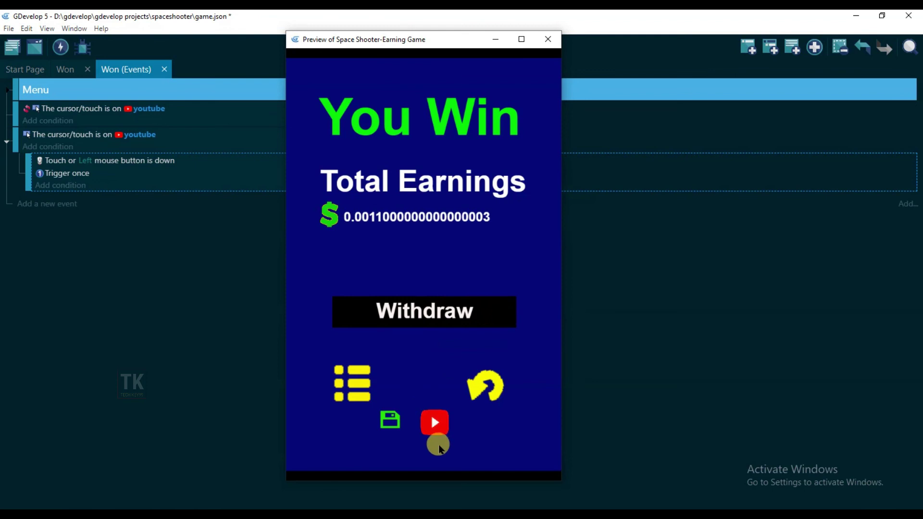
pyautogui.click(434, 423)
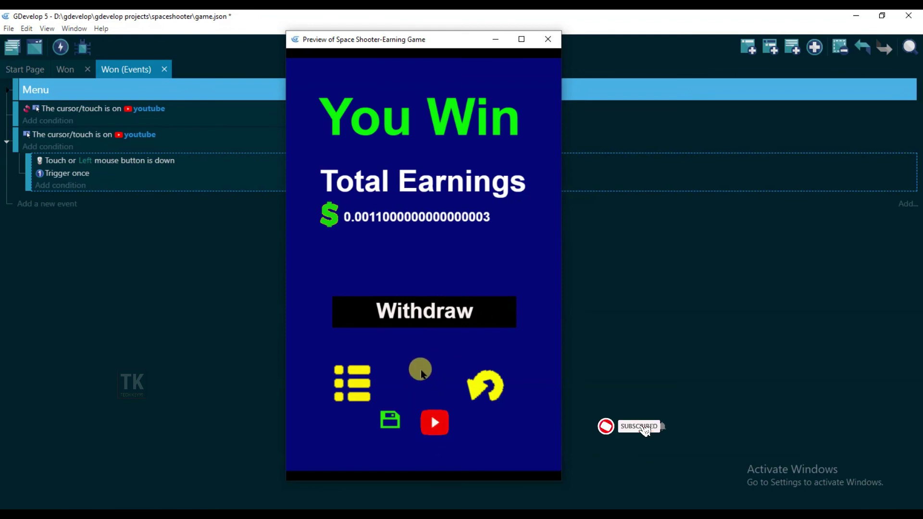
pyautogui.click(438, 423)
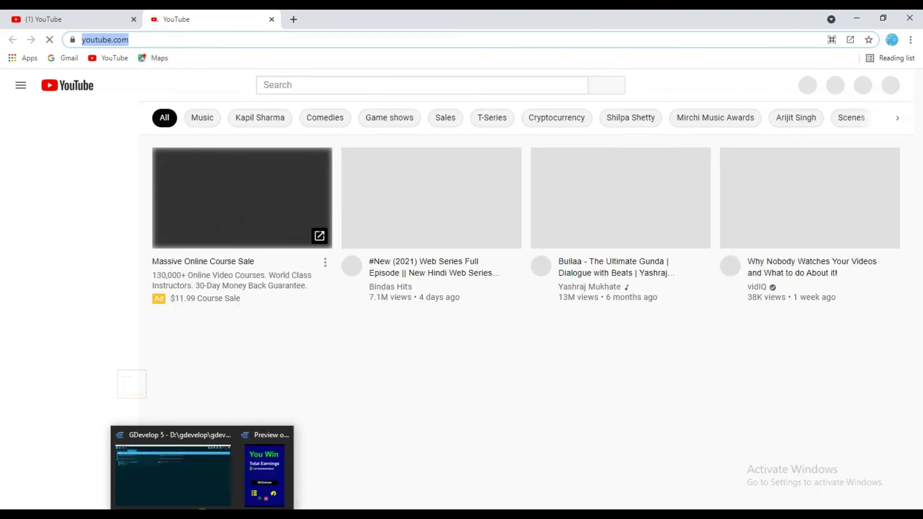
# - Press the preview's YouTube button again and check the newly opened YouTube tabs loading in Chrome
pyautogui.click(217, 461)
pyautogui.click(436, 423)
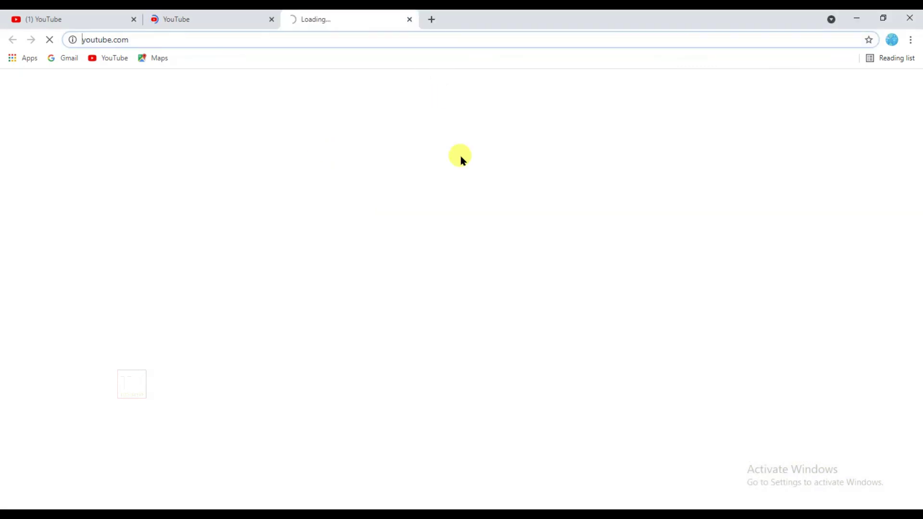
pyautogui.click(176, 19)
pyautogui.click(314, 19)
pyautogui.click(205, 28)
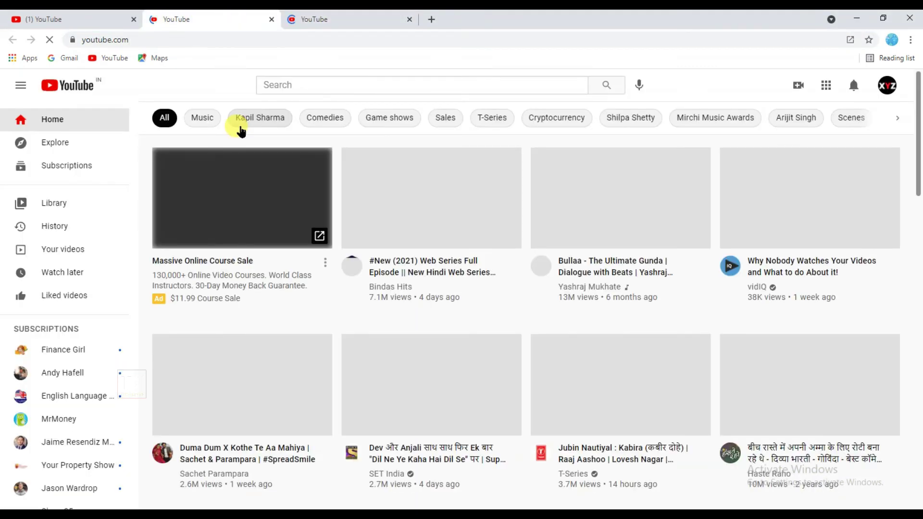
pyautogui.click(314, 19)
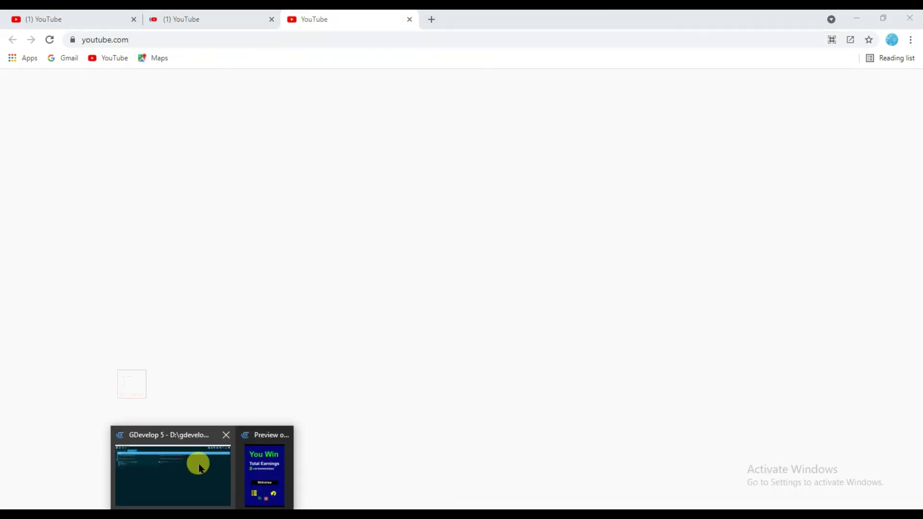
# - Return to the game preview window and place it beside the Won events
pyautogui.click(194, 476)
pyautogui.click(274, 472)
pyautogui.moveTo(431, 44)
pyautogui.mouseDown()
pyautogui.moveTo(230, 108)
pyautogui.moveTo(749, 93)
pyautogui.mouseUp()
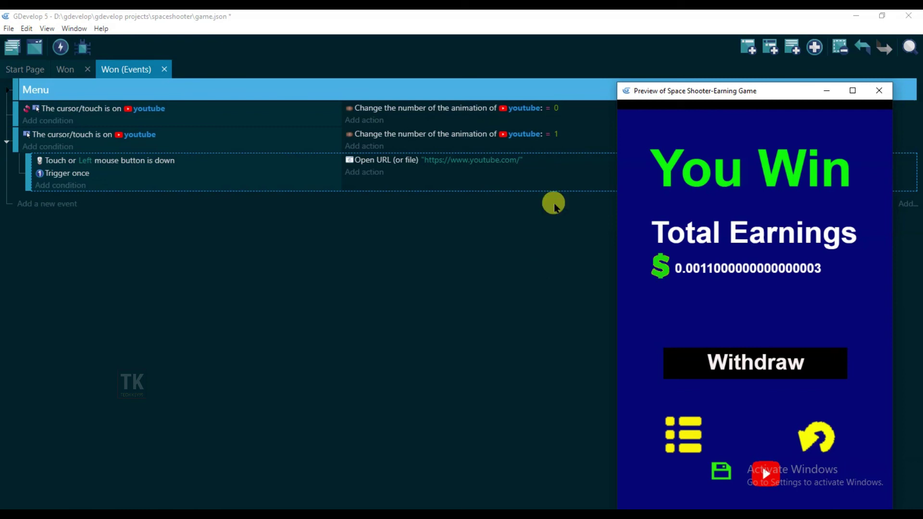
# - Centre the preview, visit the start menu and Total Earnings screen, then go back to the menu
pyautogui.moveTo(774, 91); pyautogui.dragTo(524, 49)
pyautogui.click(442, 392)
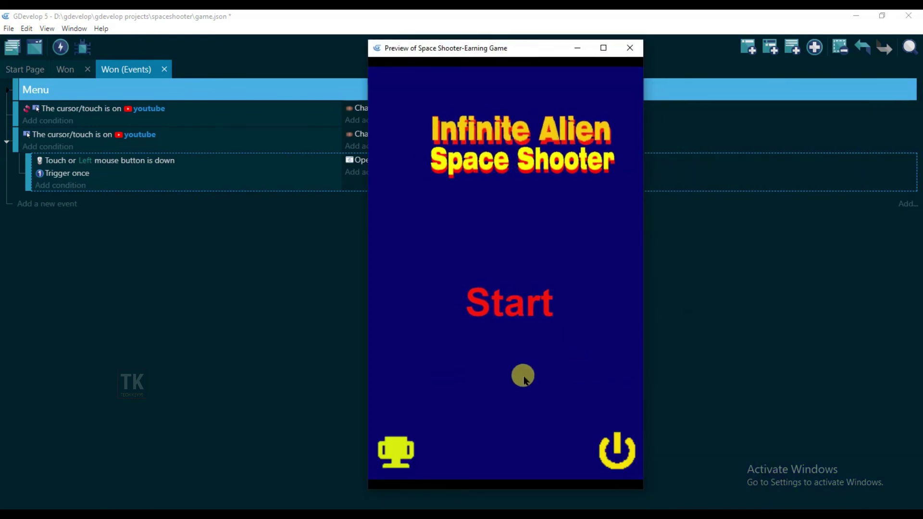
pyautogui.click(396, 452)
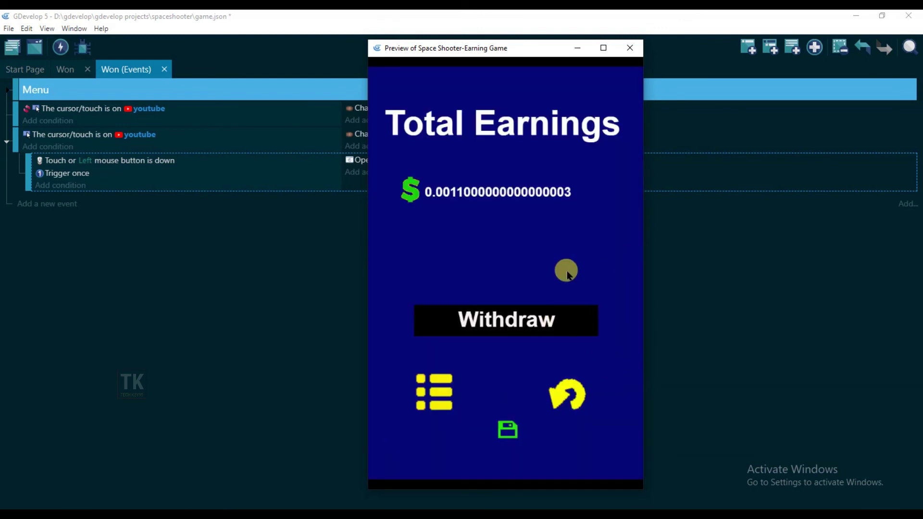
pyautogui.click(435, 390)
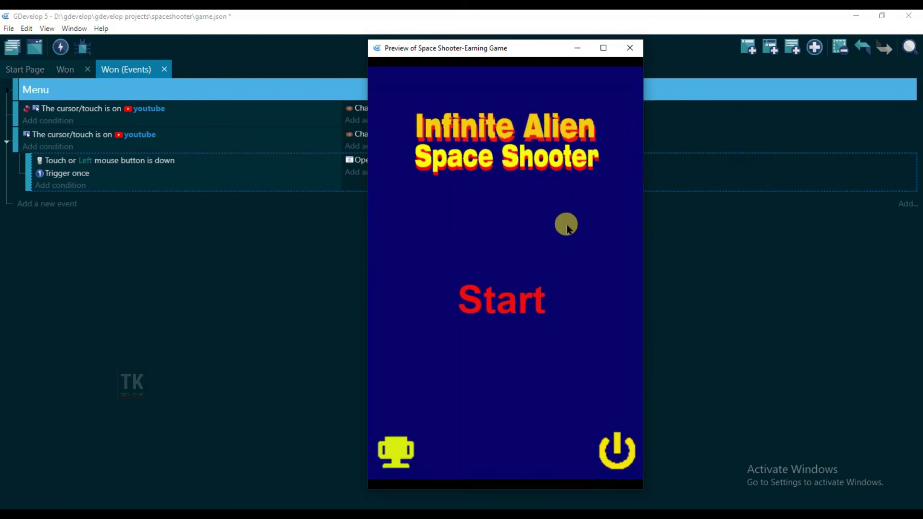
# - Start gameplay, steer the spaceship briefly, bring up the exit prompt and close the preview
pyautogui.click(562, 261)
pyautogui.moveTo(498, 429); pyautogui.dragTo(498, 432)
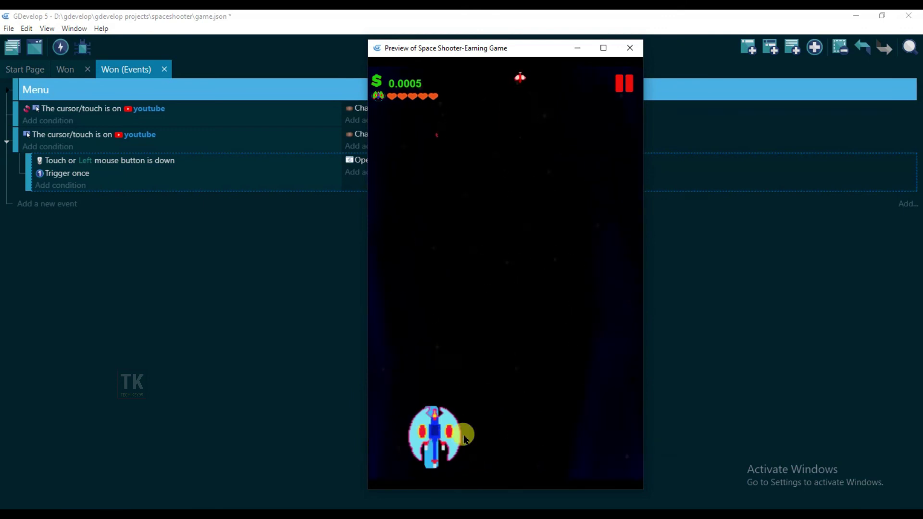
pyautogui.click(407, 190)
pyautogui.click(552, 317)
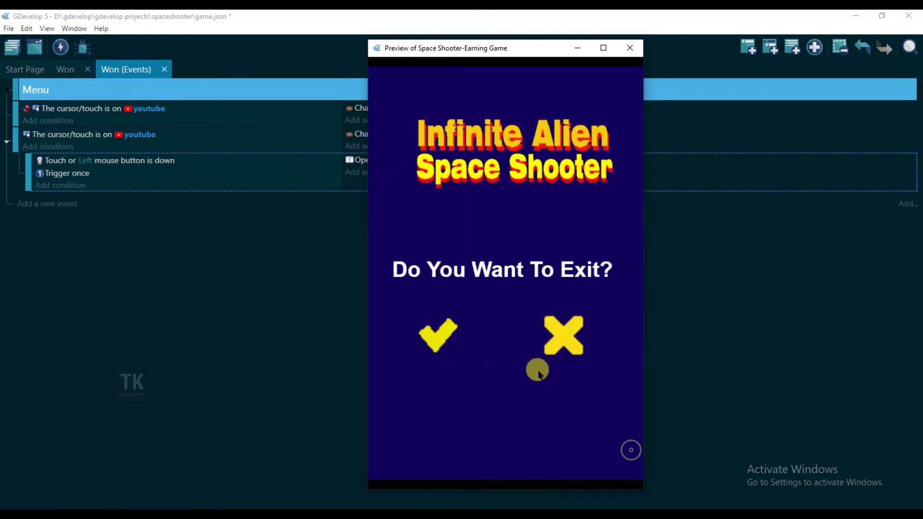